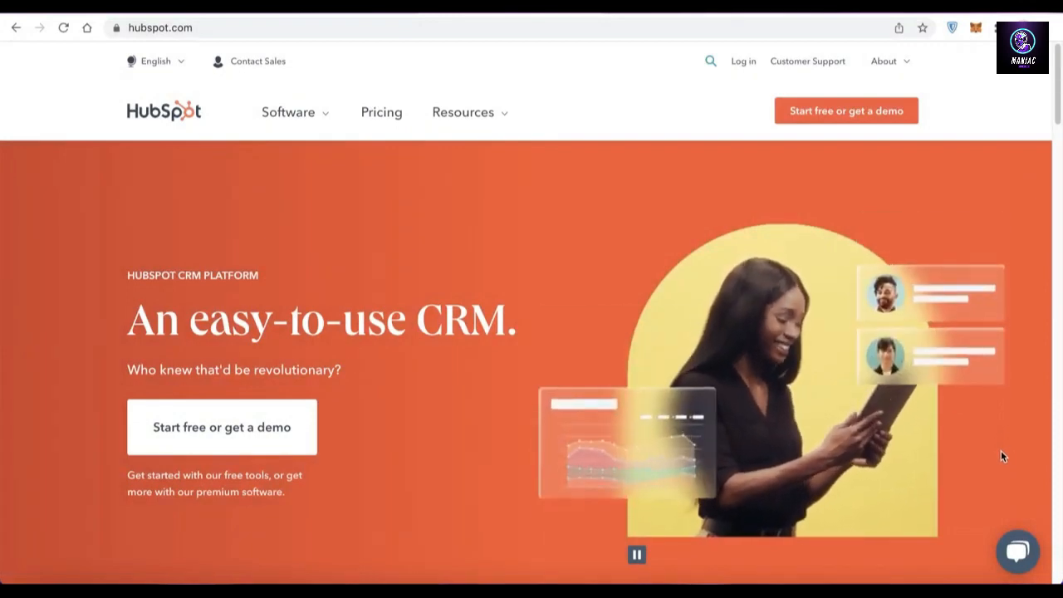
# - Look over the product hubs on the HubSpot homepage and open the page for starting free or getting a demo
pyautogui.scroll(-5, 998, 458)
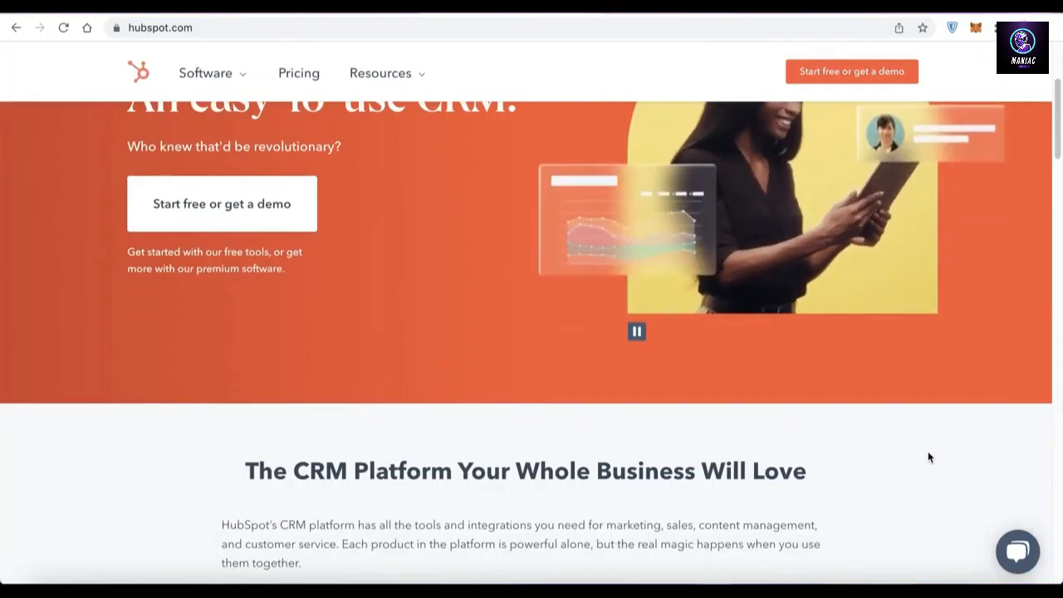
pyautogui.scroll(-3, 929, 456)
pyautogui.scroll(-8, 928, 457)
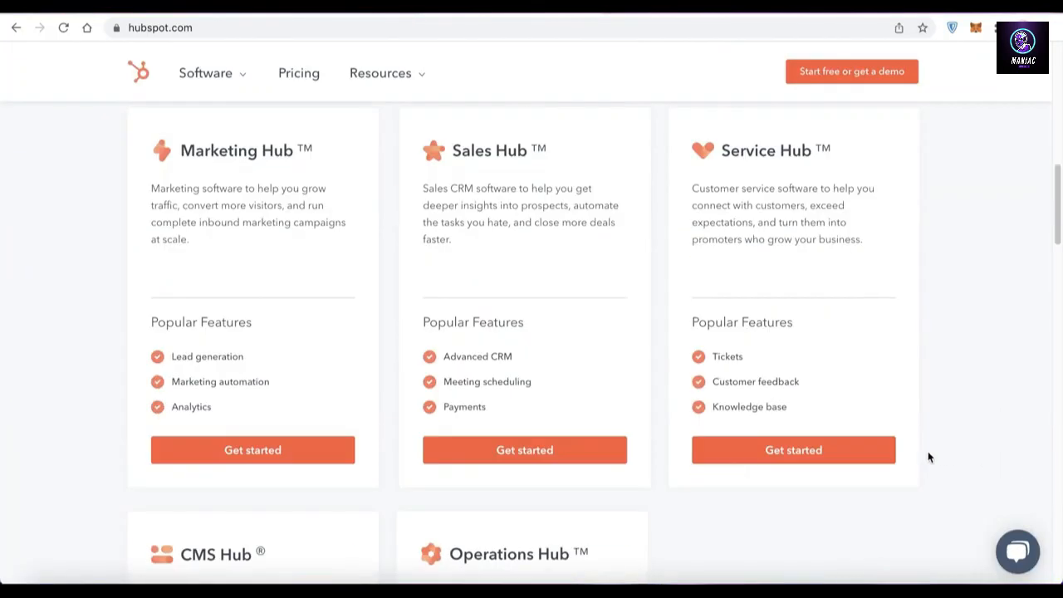
pyautogui.scroll(-5, 929, 457)
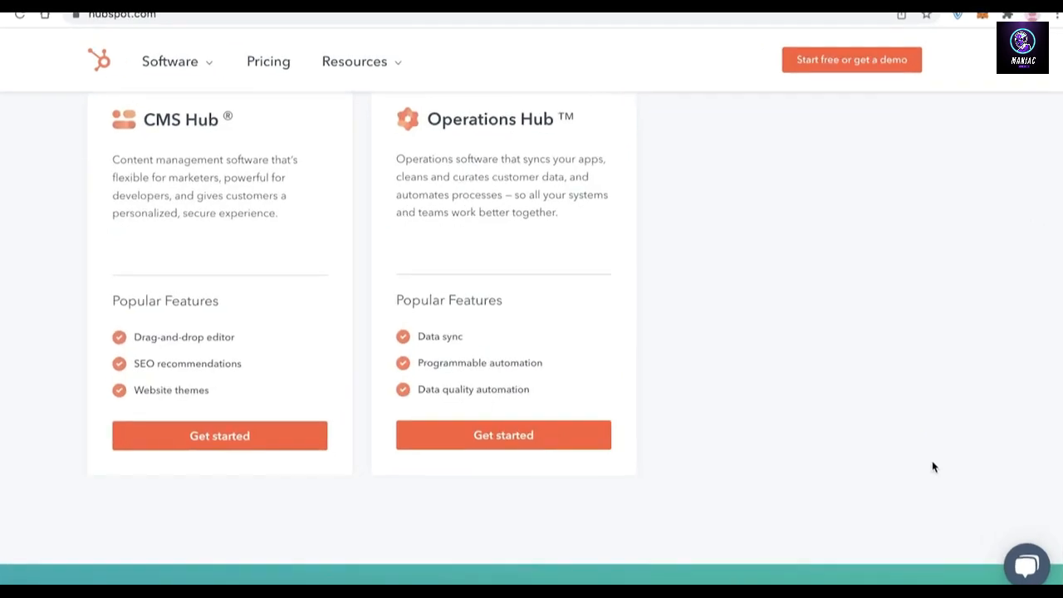
pyautogui.scroll(15, 931, 466)
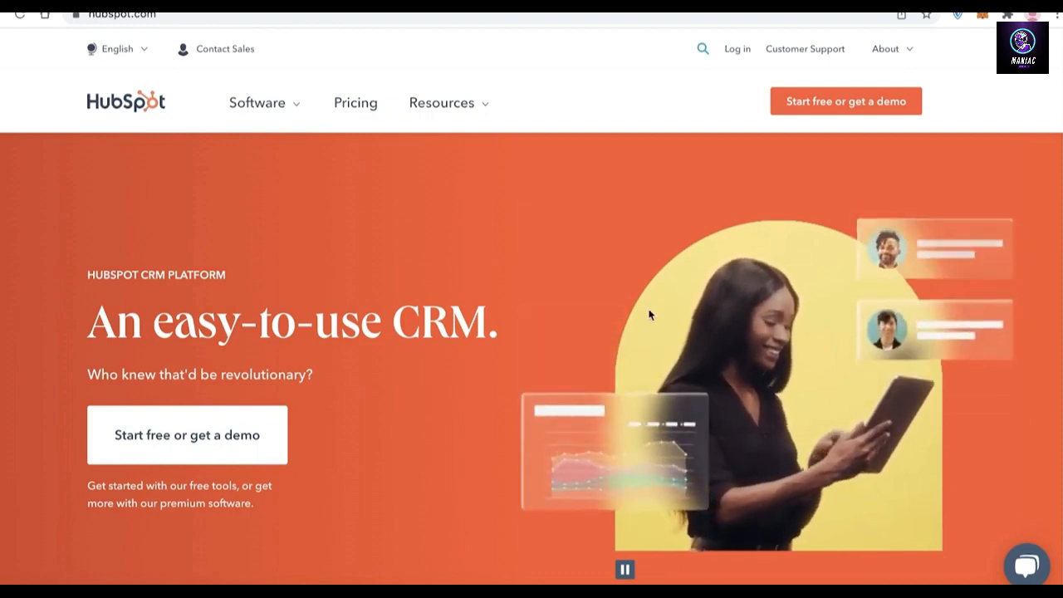
pyautogui.click(168, 432)
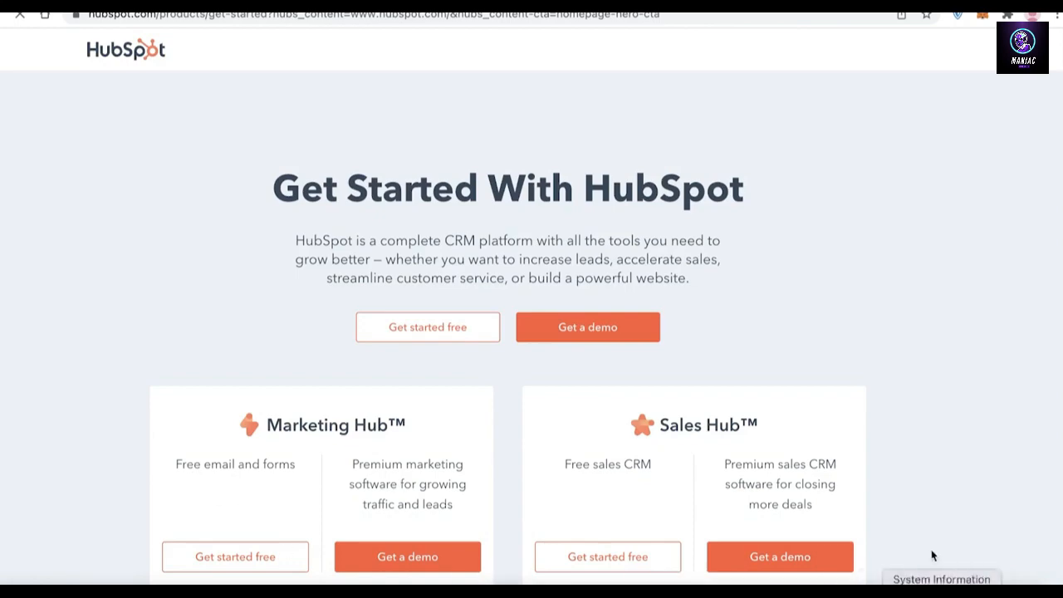
pyautogui.scroll(-7, 921, 526)
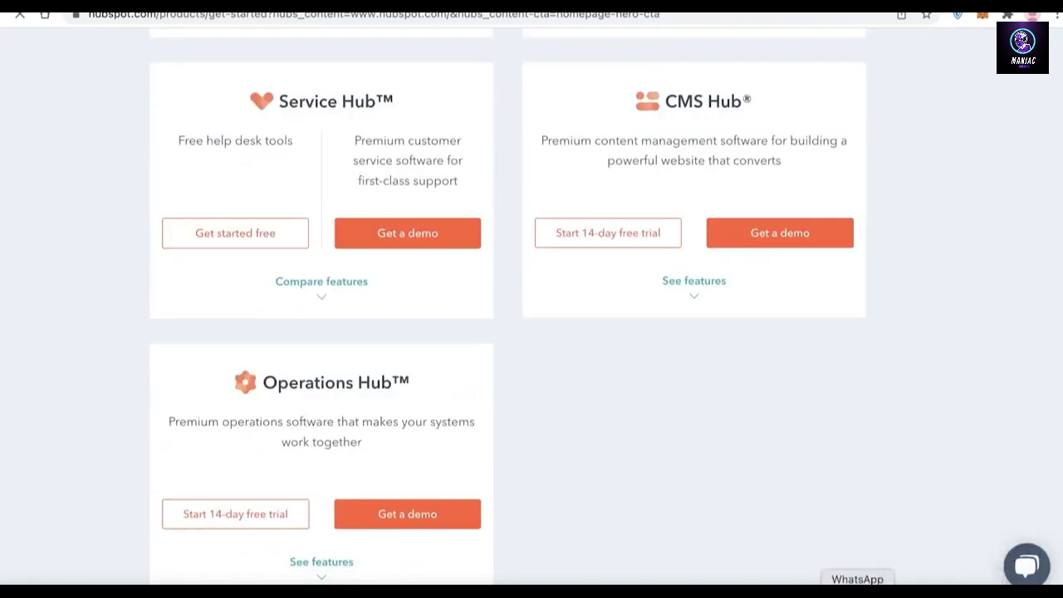
pyautogui.scroll(7, 638, 479)
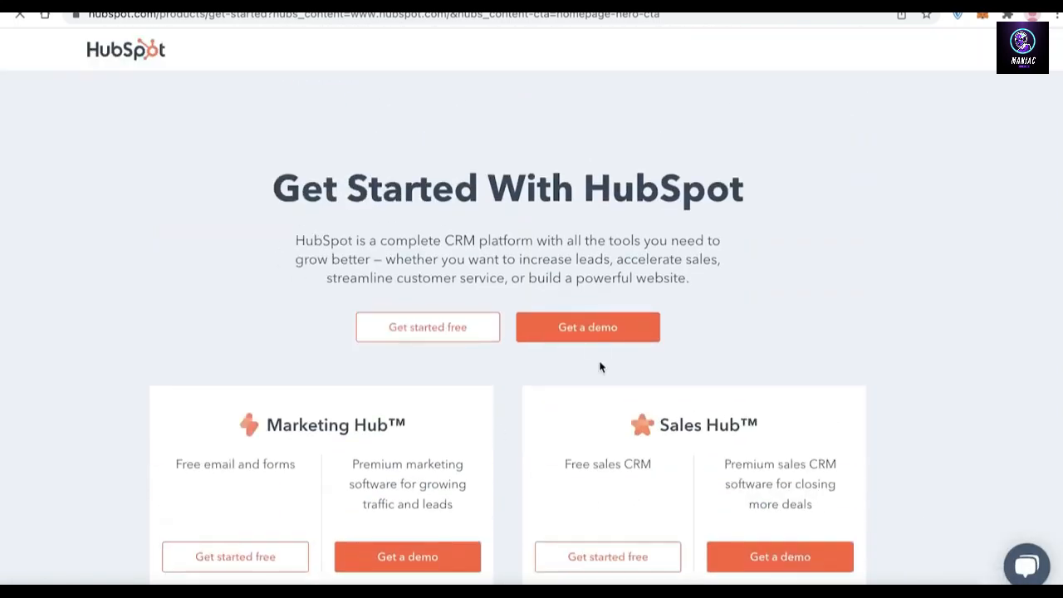
# - Choose the free start option and sign in to HubSpot with a Google account
pyautogui.click(432, 330)
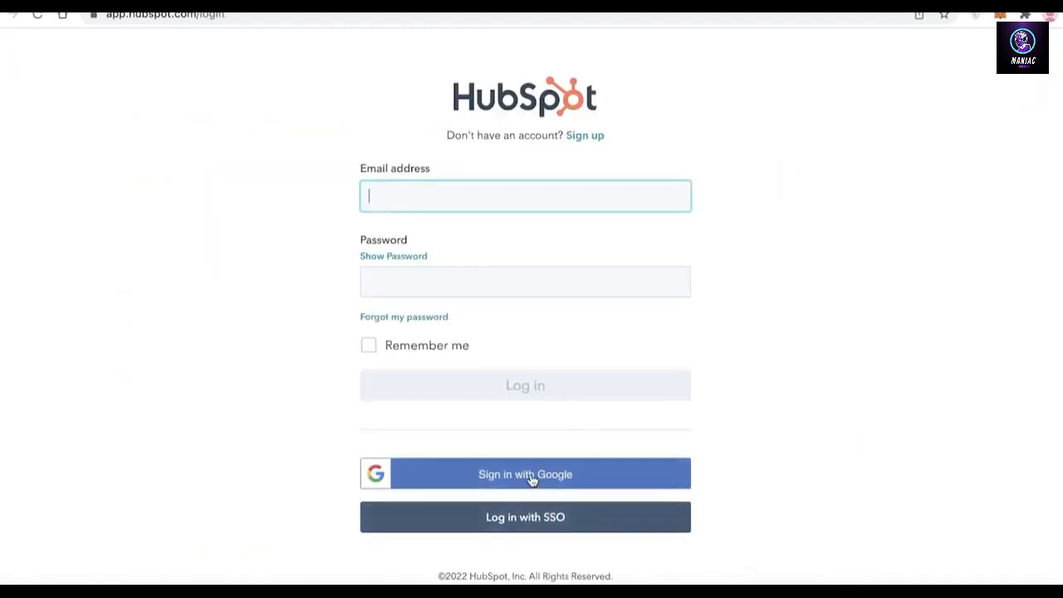
pyautogui.click(531, 478)
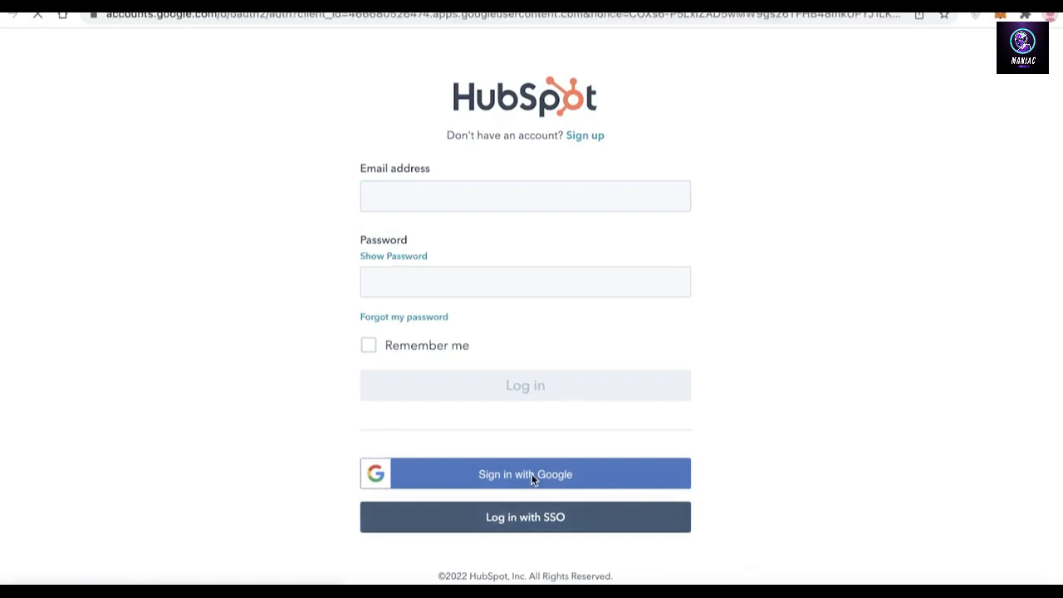
pyautogui.click(454, 279)
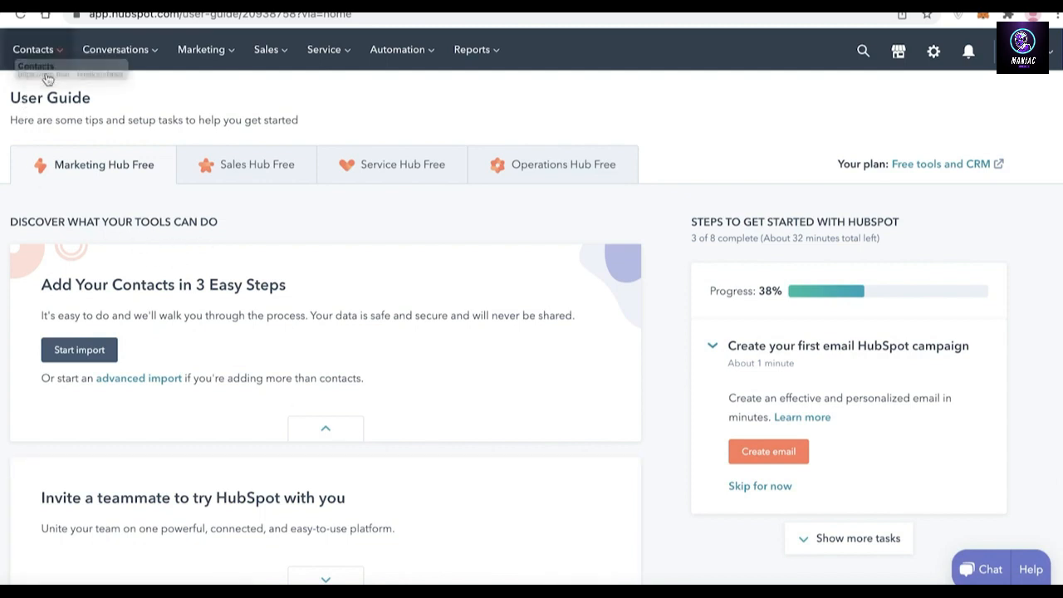
pyautogui.click(114, 62)
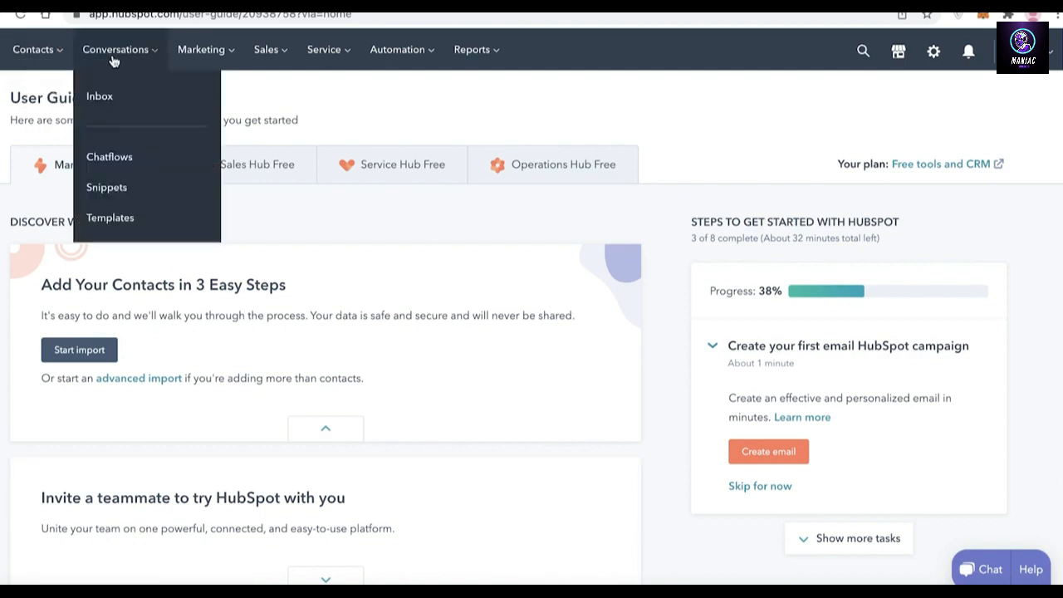
pyautogui.click(209, 57)
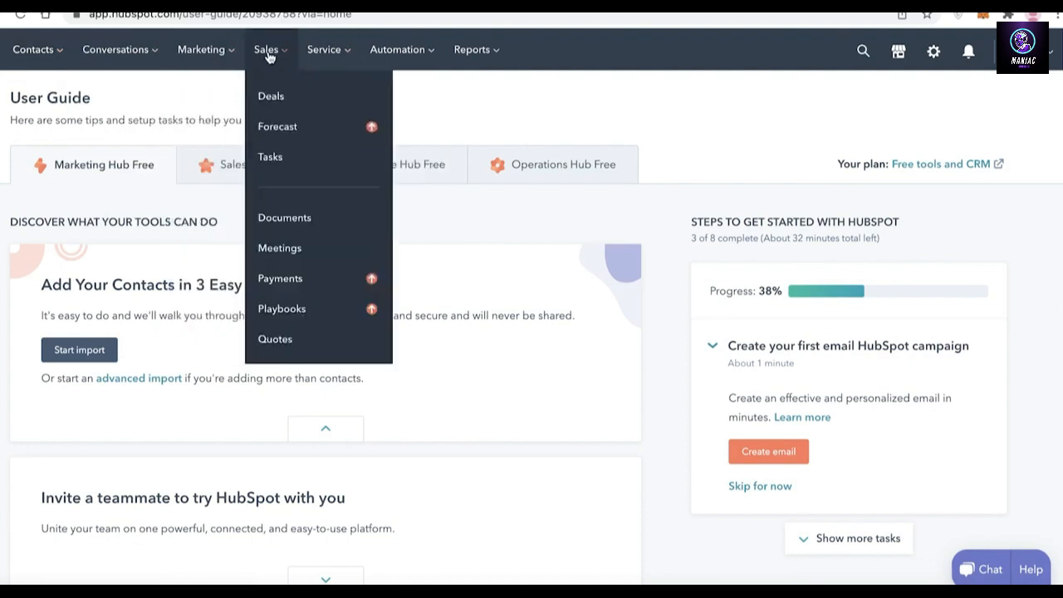
pyautogui.moveTo(304, 57)
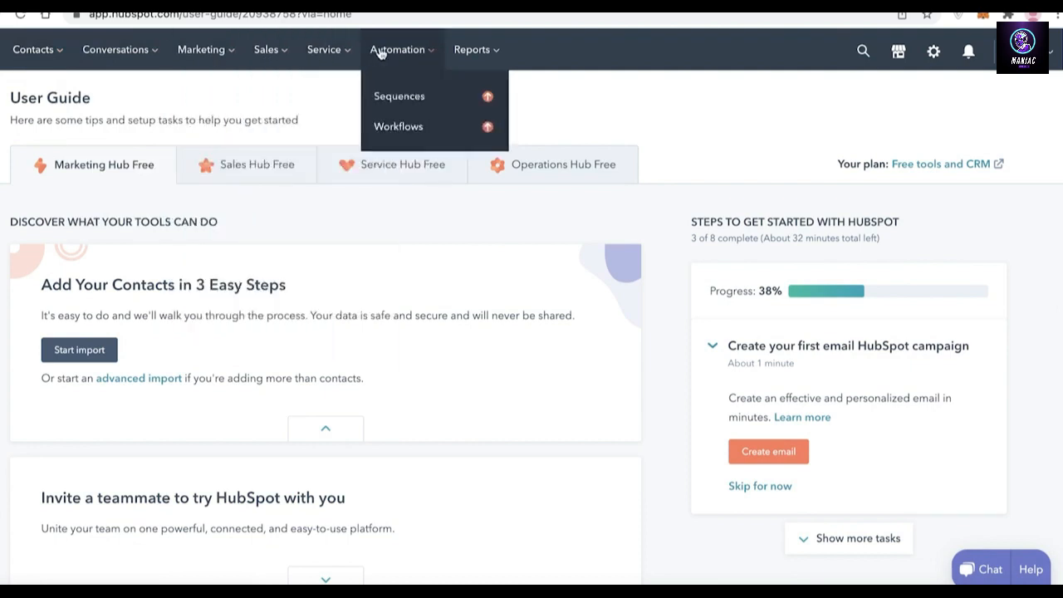
pyautogui.moveTo(455, 56)
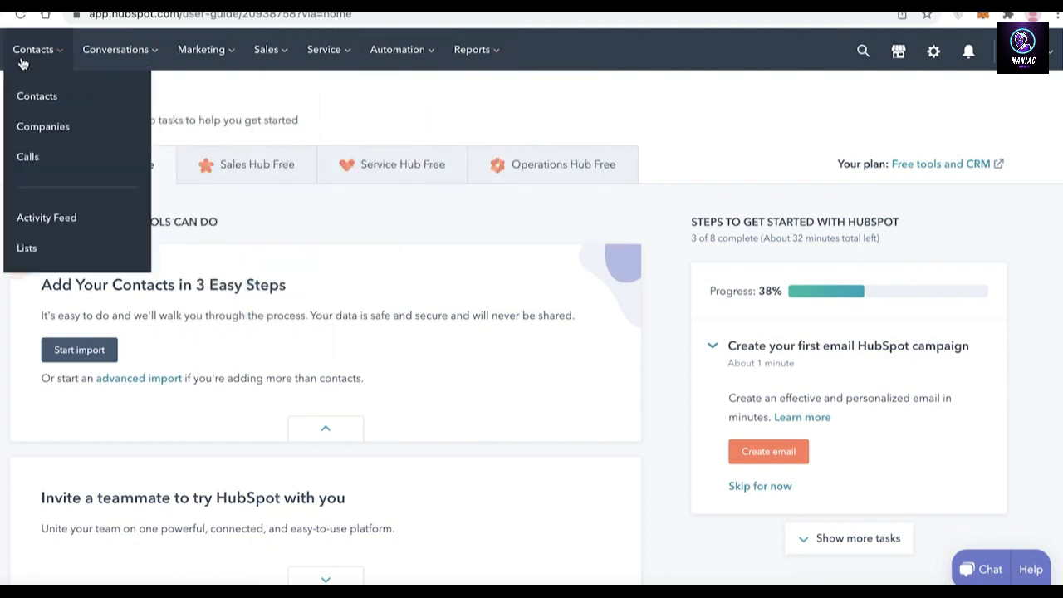
# - View the Companies and Contacts records and return to the User Guide
pyautogui.click(25, 63)
pyautogui.click(32, 61)
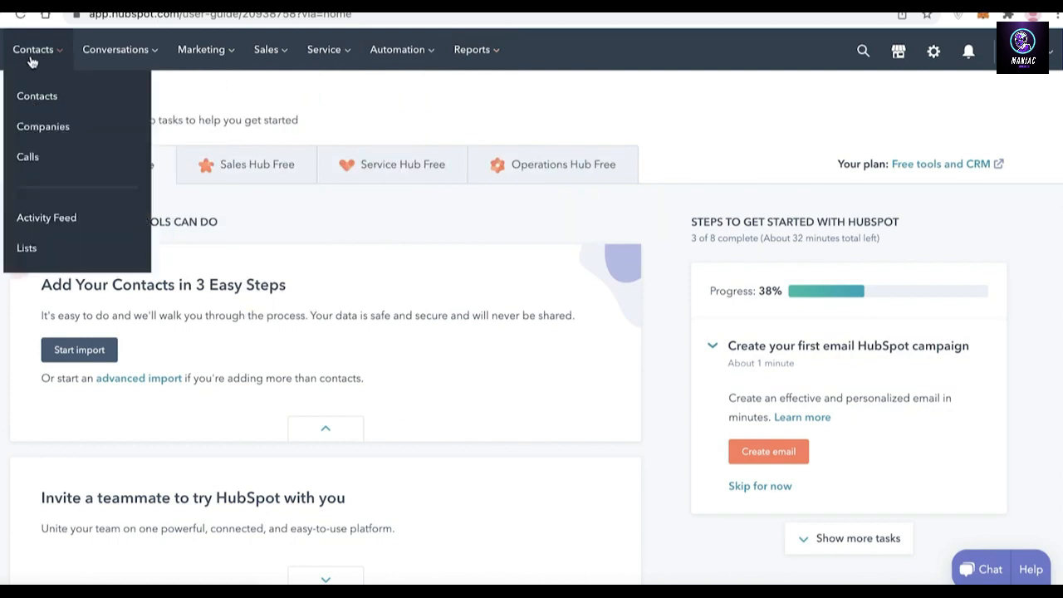
pyautogui.click(24, 125)
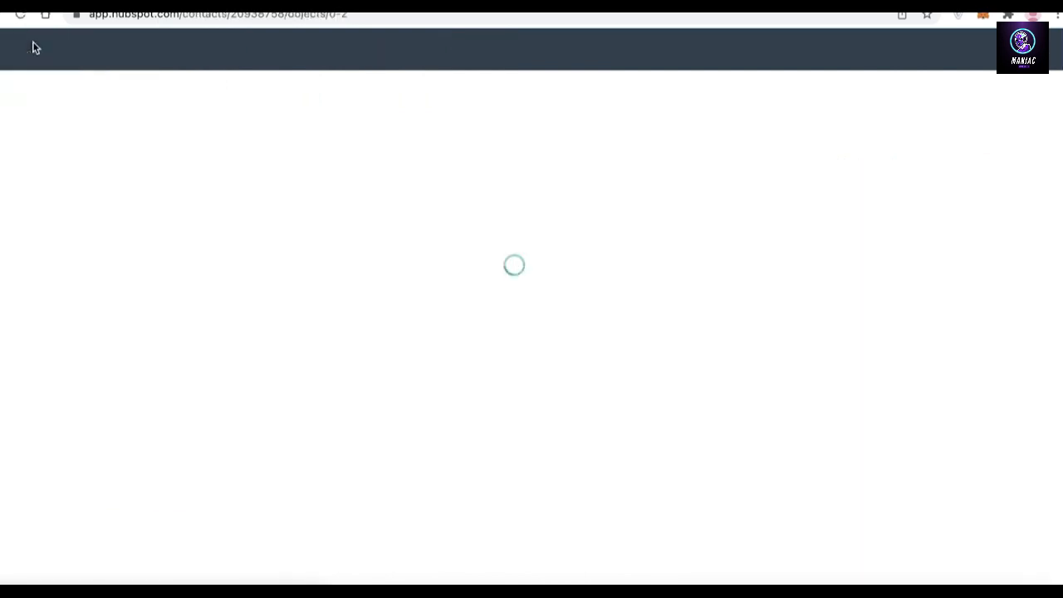
pyautogui.moveTo(37, 52)
pyautogui.click(67, 95)
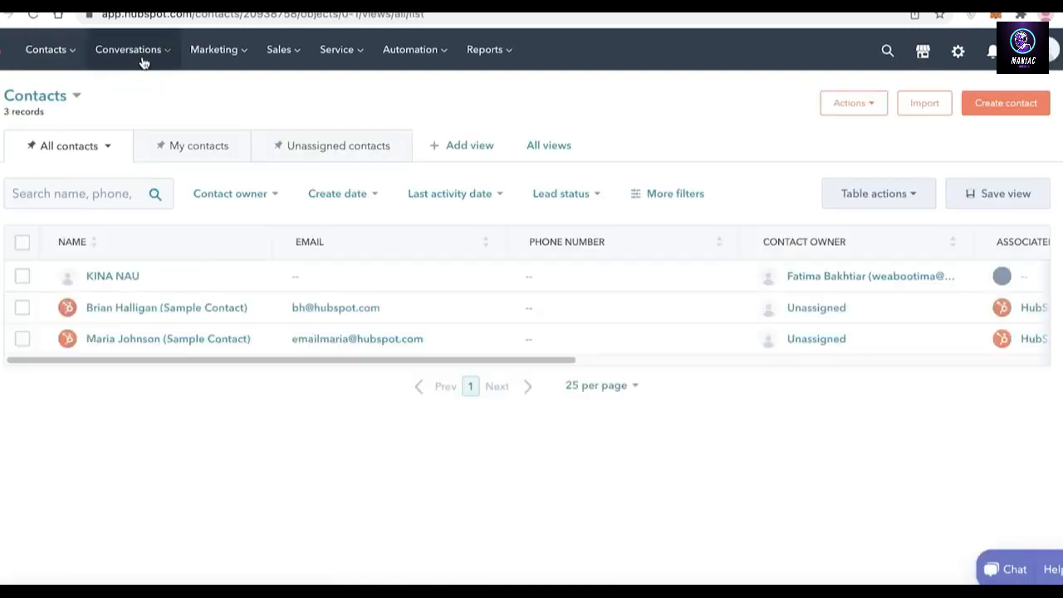
pyautogui.moveTo(143, 62)
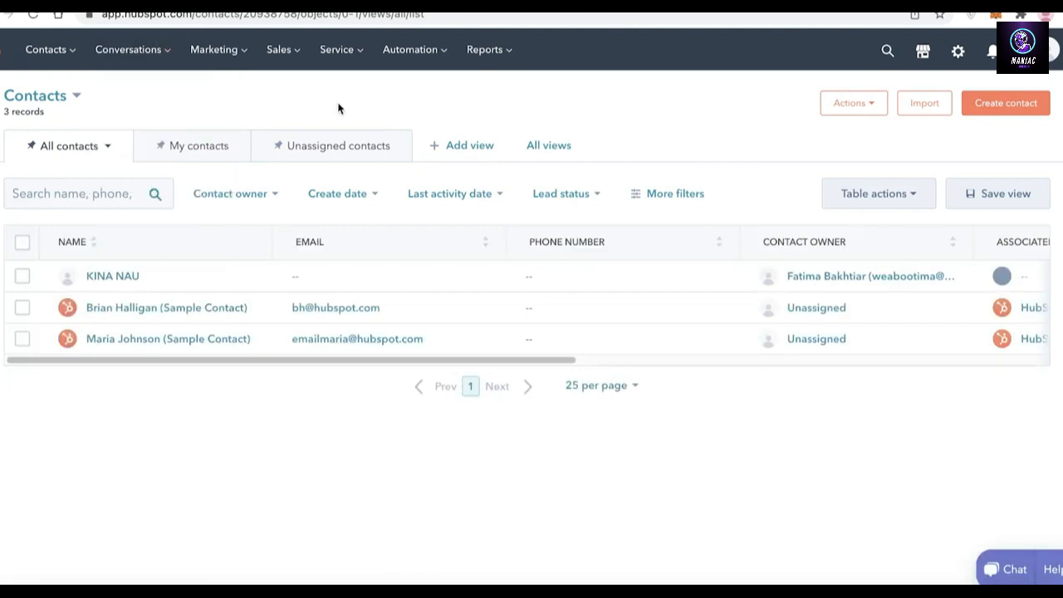
pyautogui.click(4, 50)
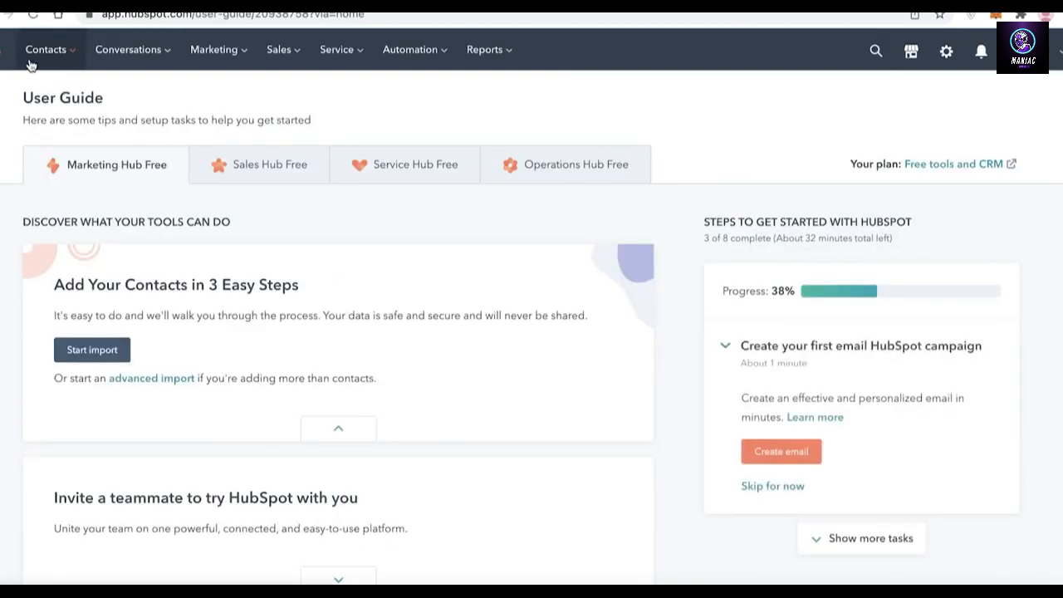
# - Open the sales Meetings tool and get started with meeting scheduling
pyautogui.moveTo(30, 65)
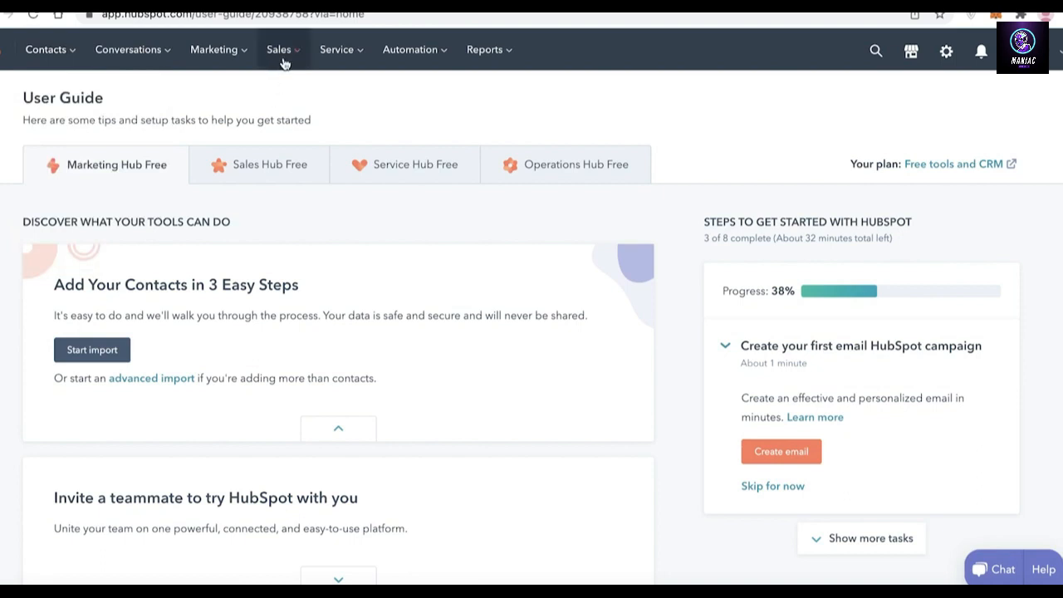
pyautogui.moveTo(284, 63)
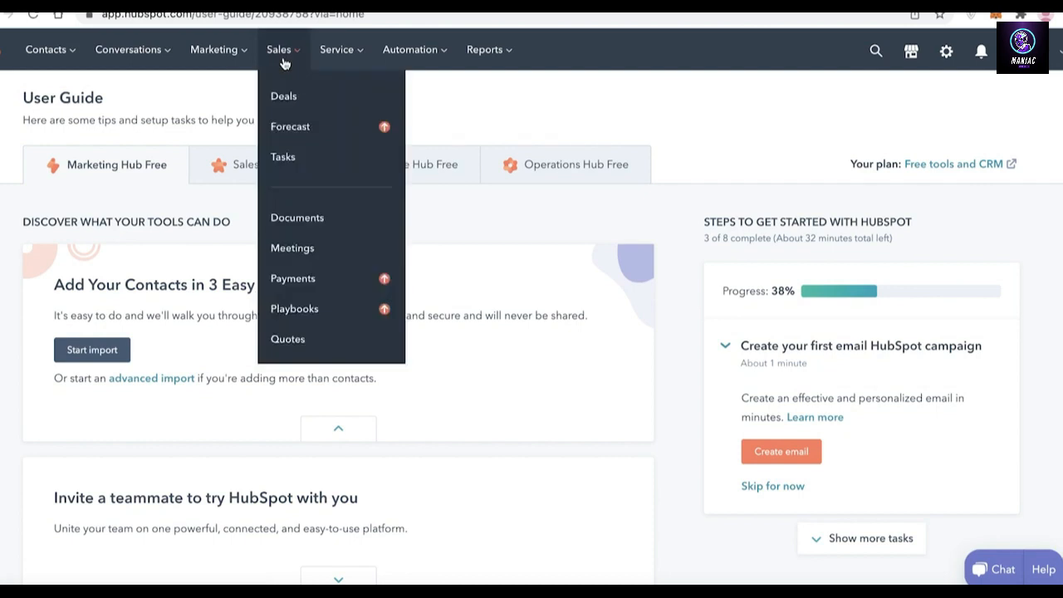
pyautogui.click(292, 249)
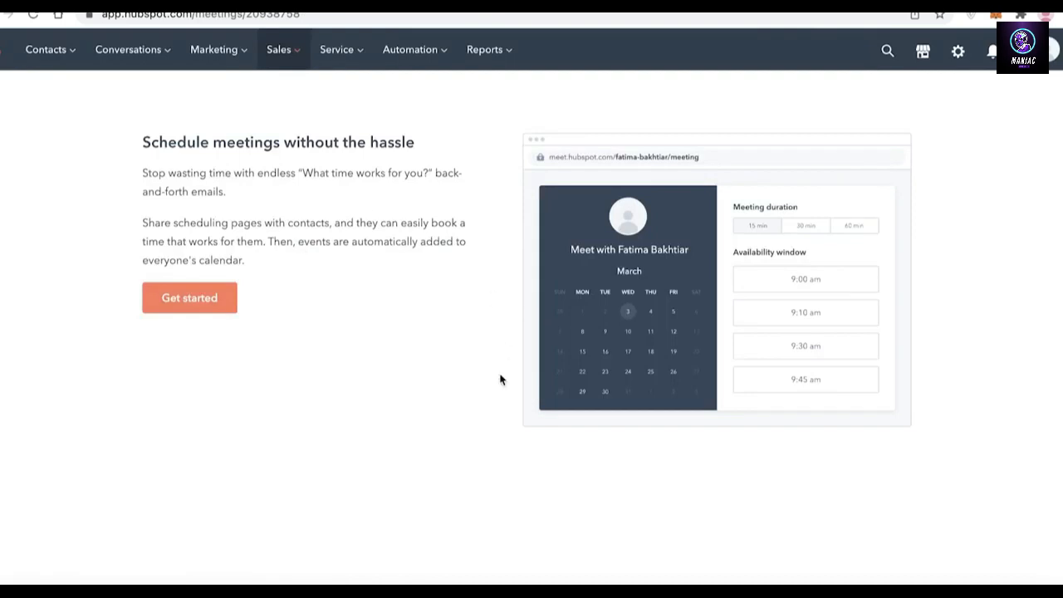
pyautogui.click(161, 304)
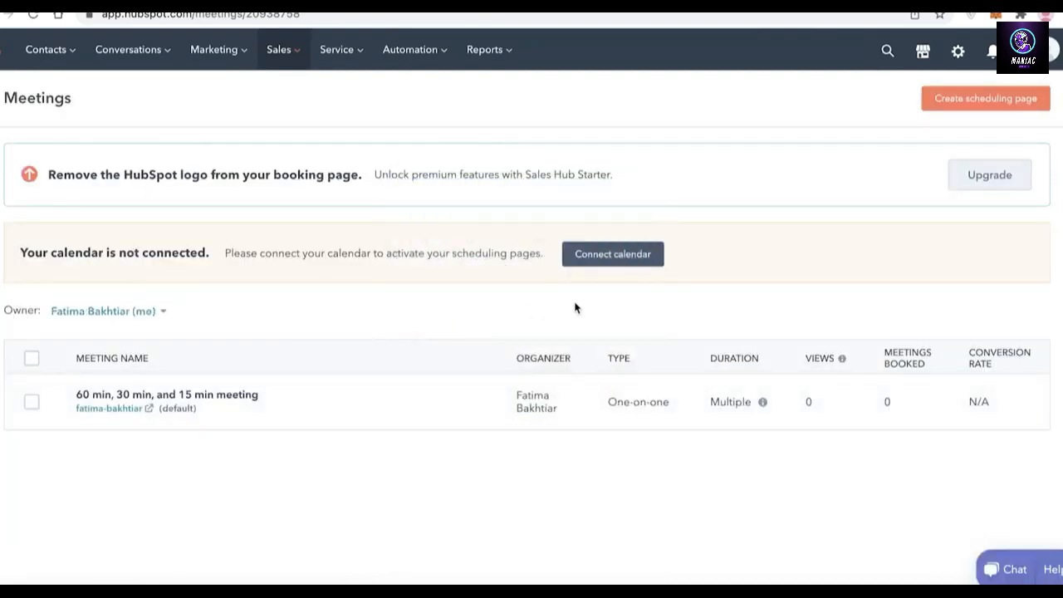
# - Connect a Google / Gmail calendar to the scheduling pages, choosing the Google account and granting HubSpot access
pyautogui.click(604, 261)
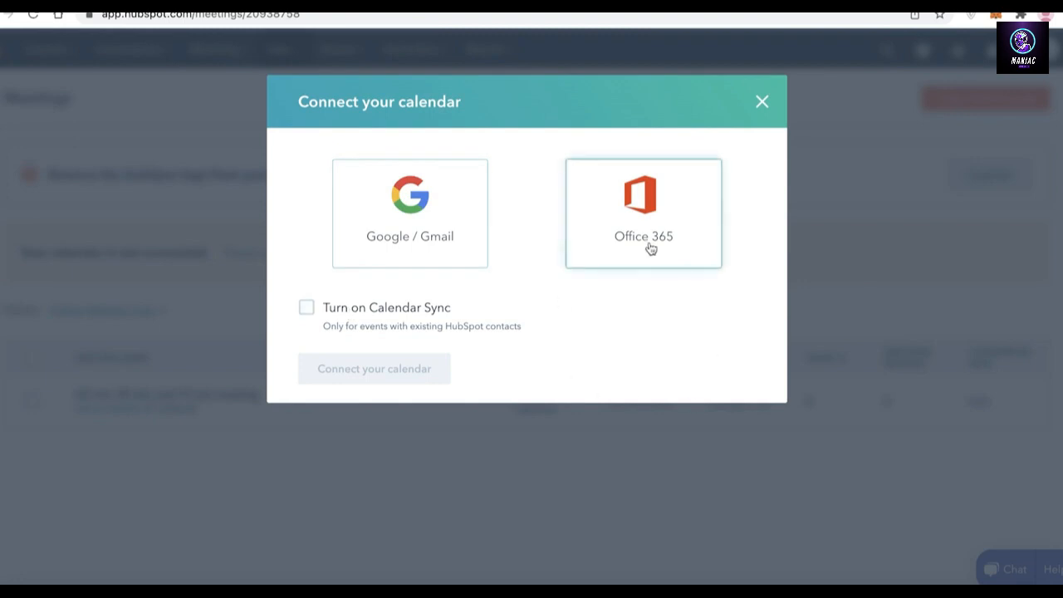
pyautogui.click(348, 222)
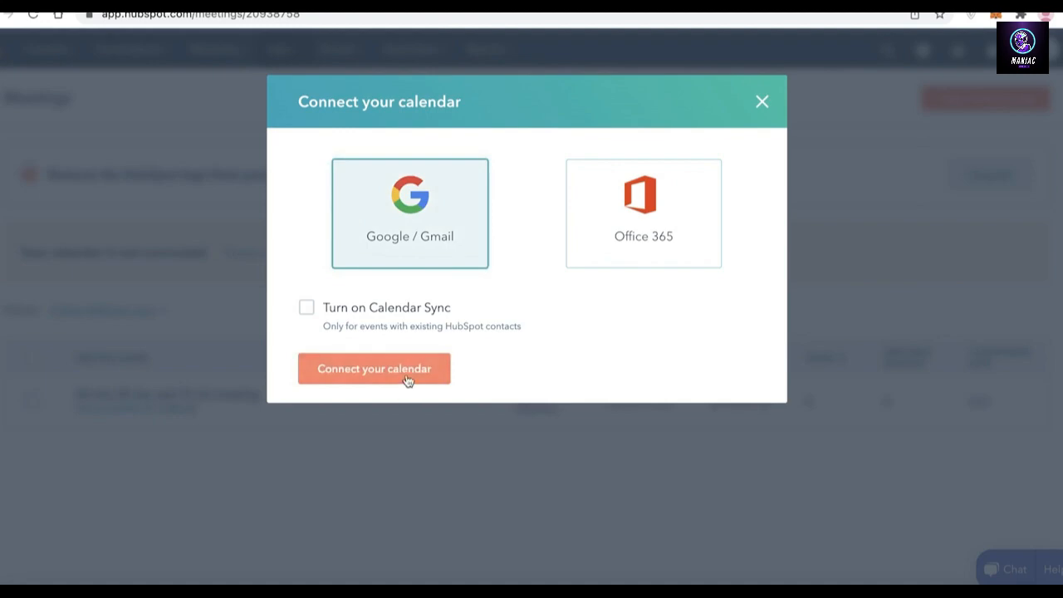
pyautogui.click(407, 374)
pyautogui.click(430, 496)
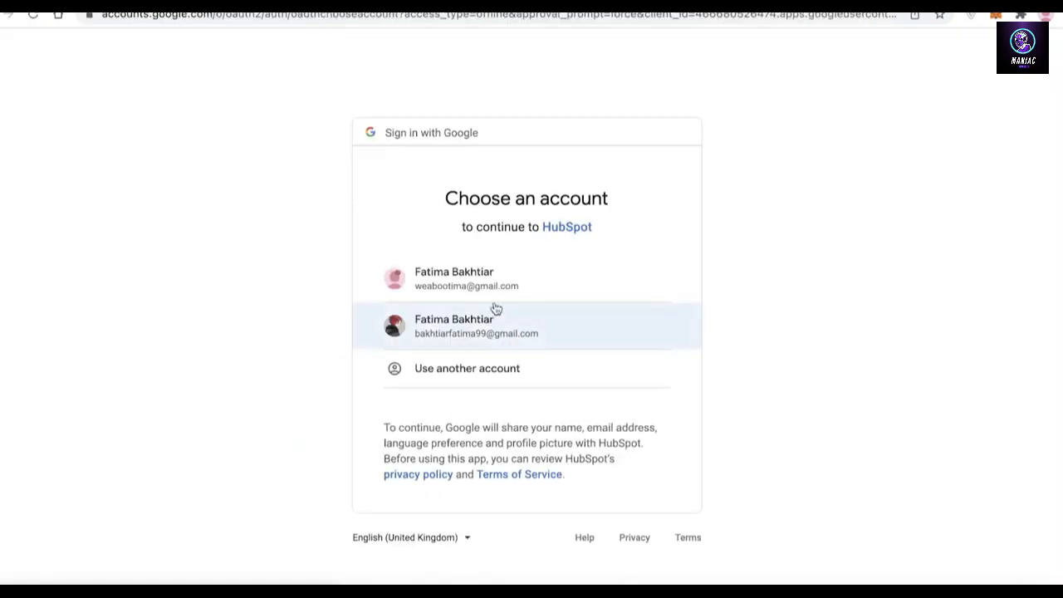
pyautogui.click(497, 290)
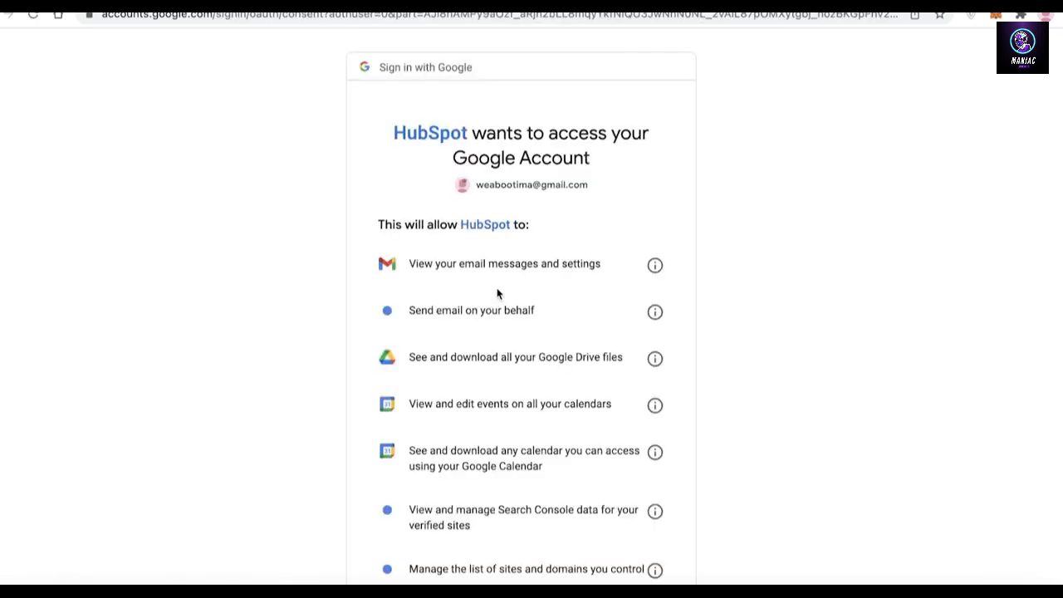
pyautogui.scroll(-4, 498, 293)
pyautogui.click(614, 484)
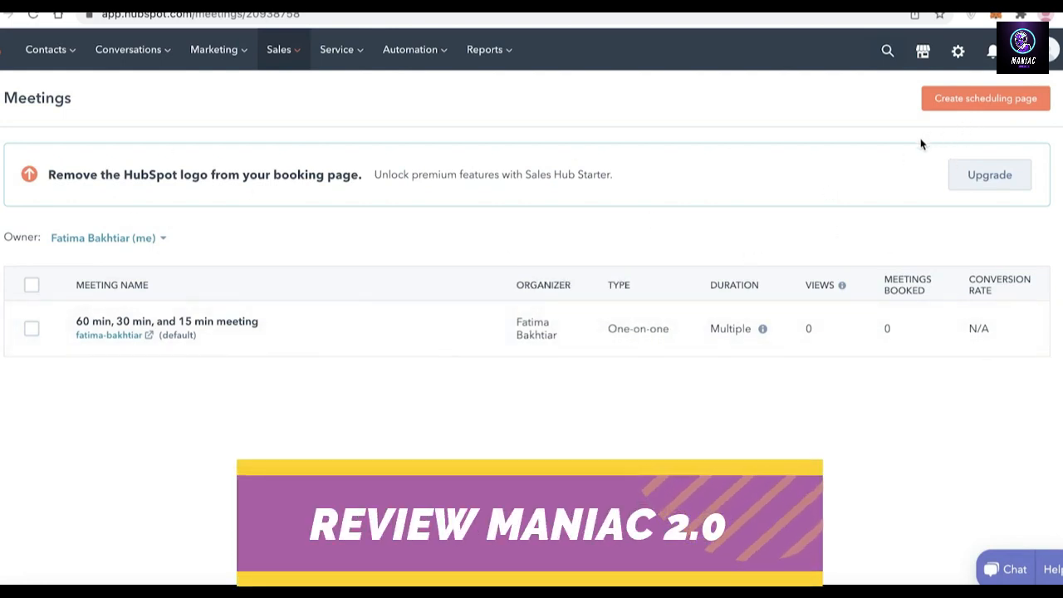
# - Try to create a One-on-One scheduling page in Meetings
pyautogui.click(943, 103)
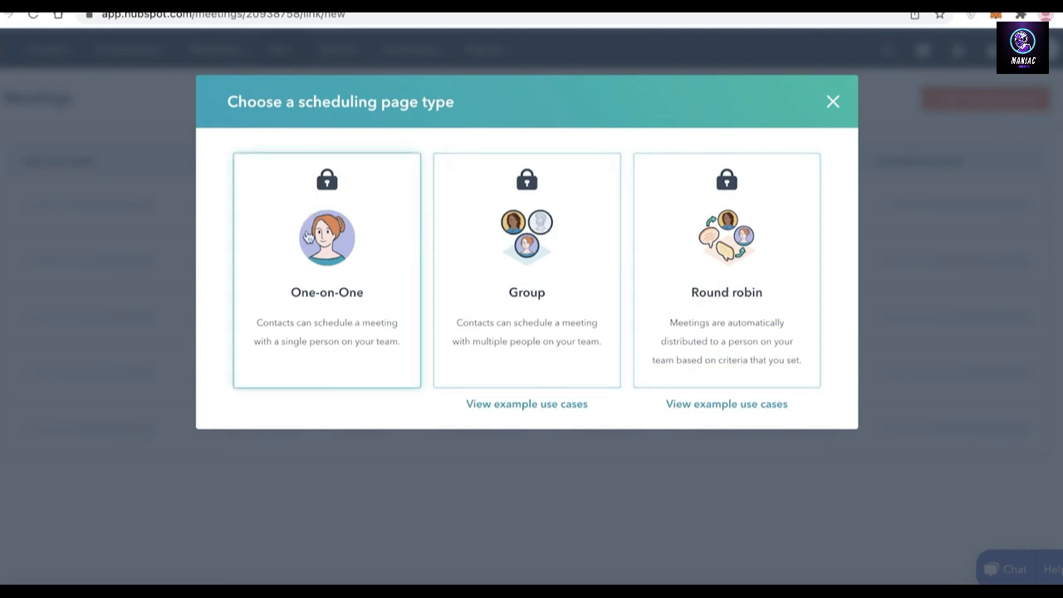
pyautogui.click(308, 236)
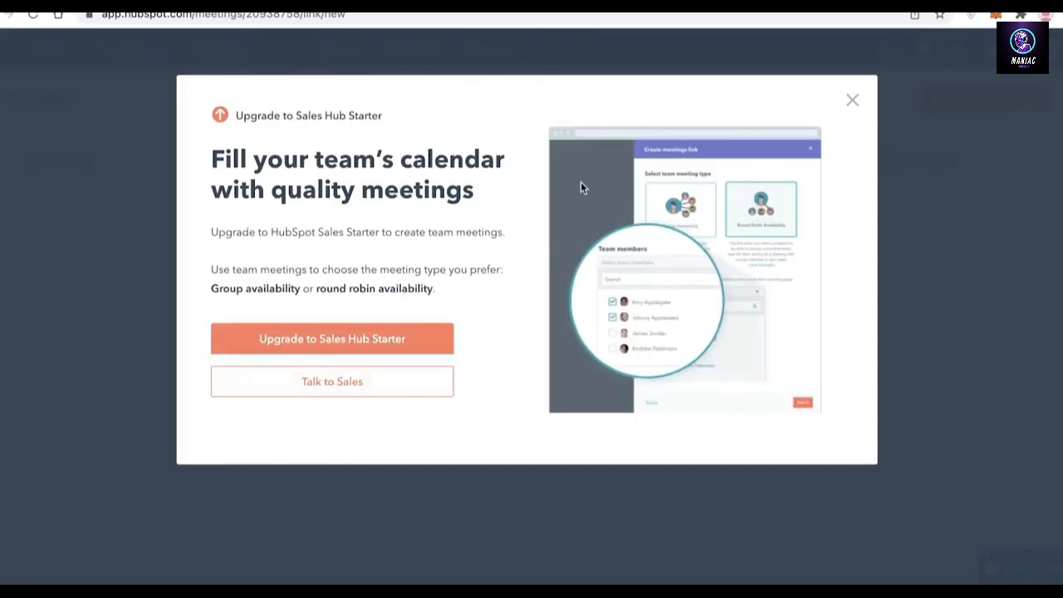
# - Start the free 14-day Sales Hub Professional trial through the upgrade offer and dismiss the offer
pyautogui.click(373, 351)
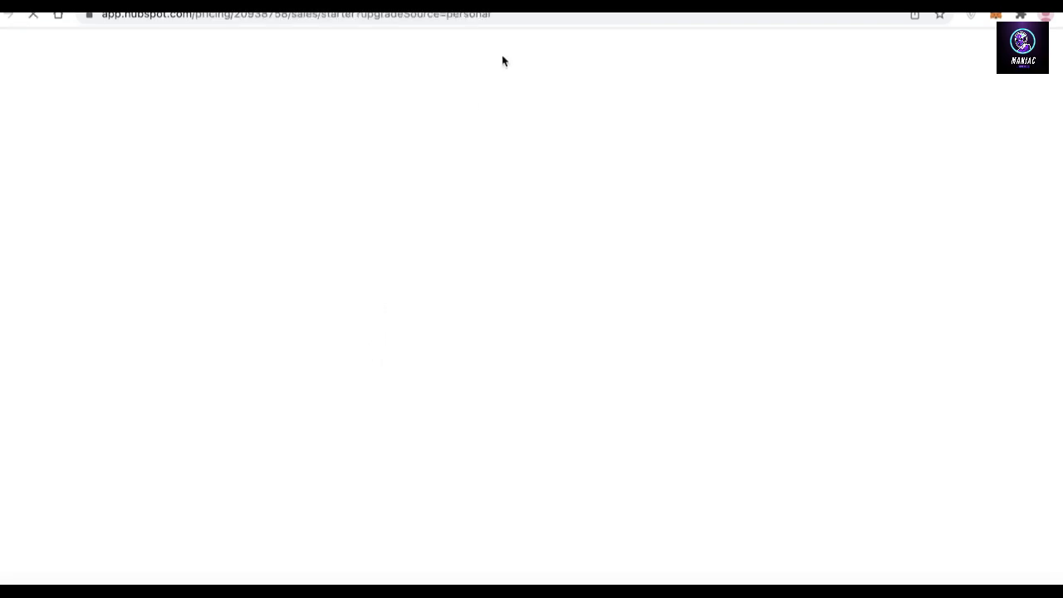
pyautogui.scroll(-4, 479, 356)
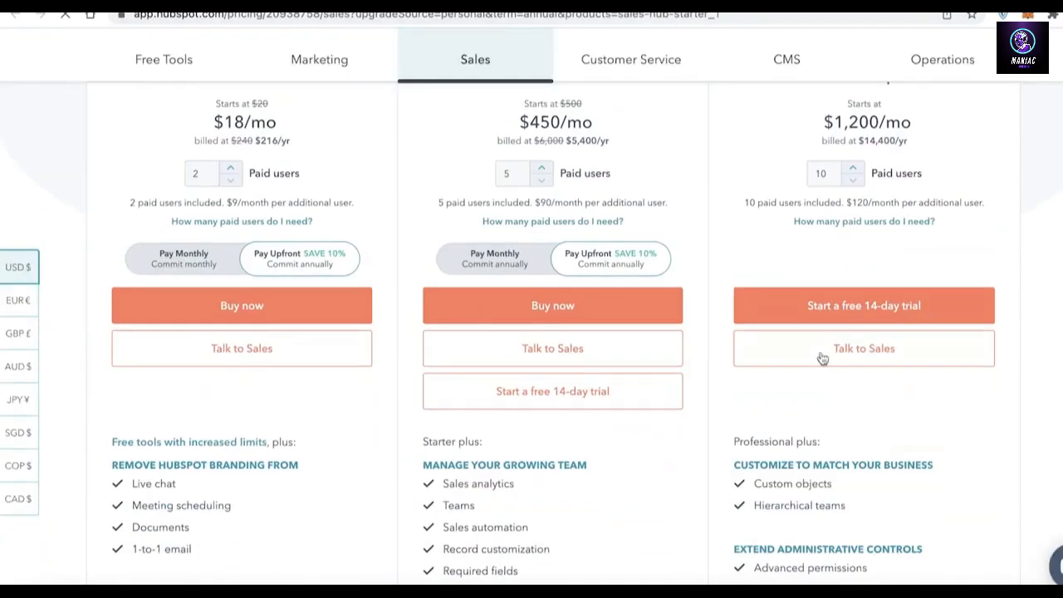
pyautogui.click(539, 398)
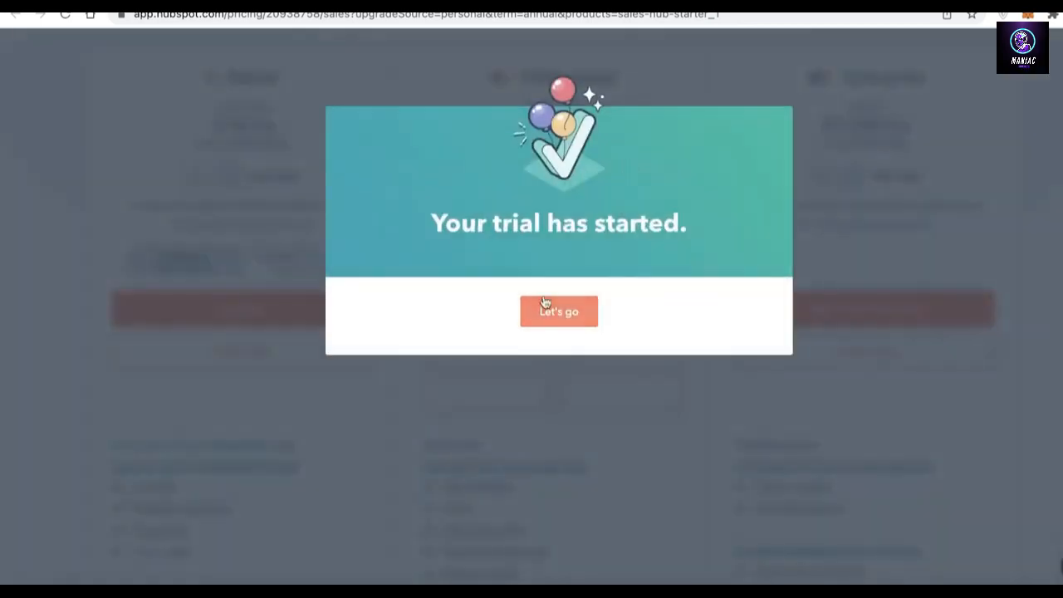
pyautogui.click(554, 322)
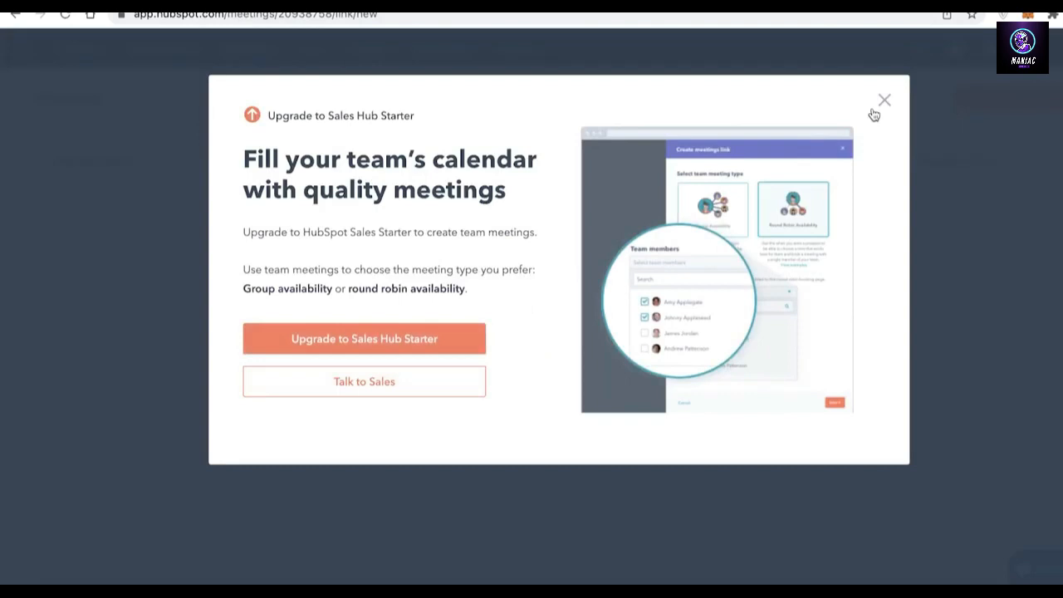
pyautogui.click(882, 101)
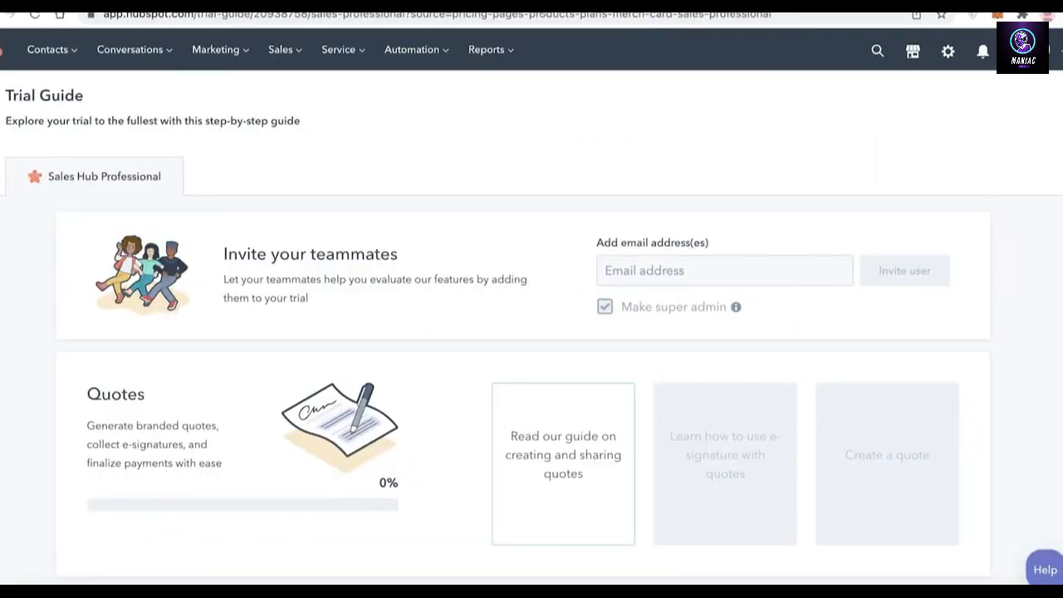
# - Open the sales Meetings tool and start creating a One-on-One scheduling page
pyautogui.click(270, 53)
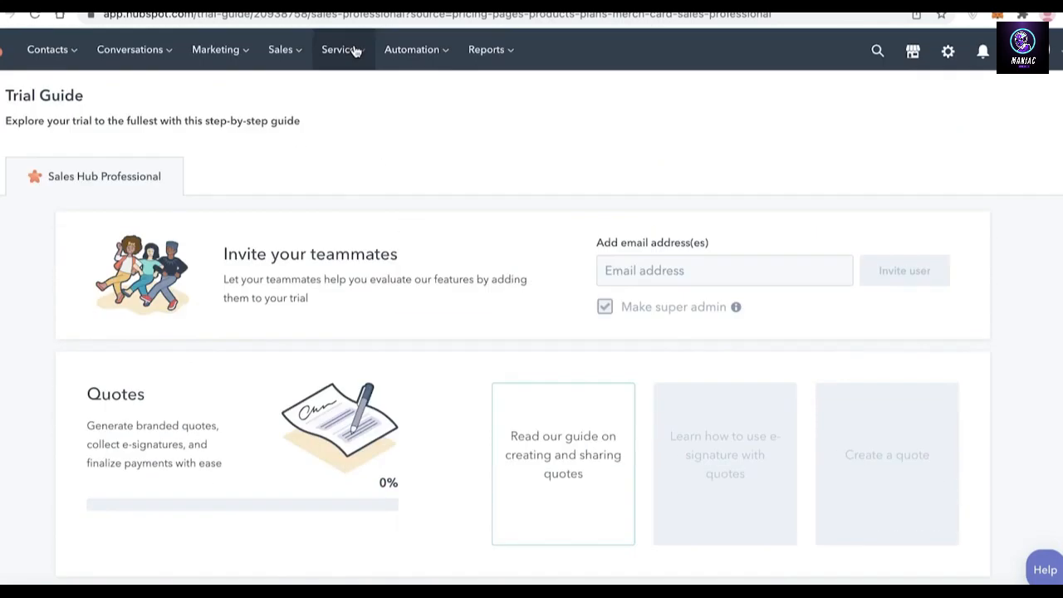
pyautogui.click(297, 49)
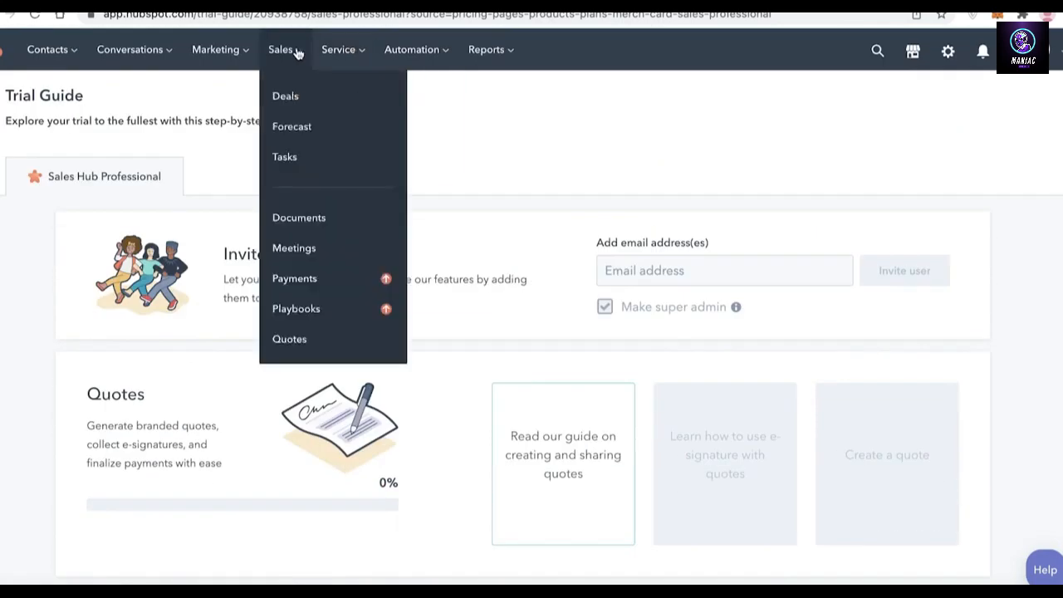
pyautogui.click(301, 254)
pyautogui.click(986, 97)
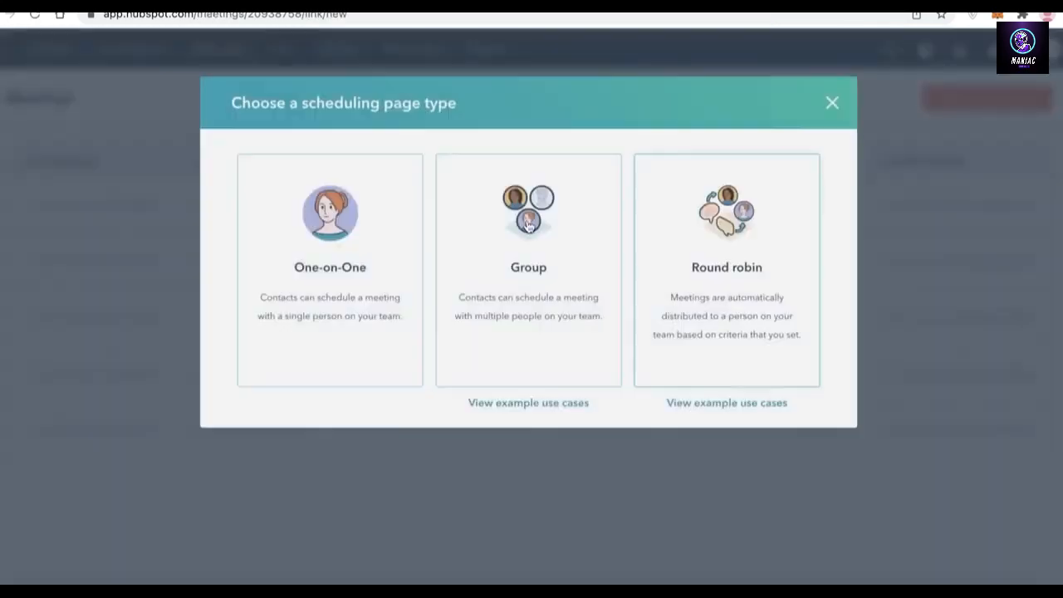
pyautogui.click(290, 299)
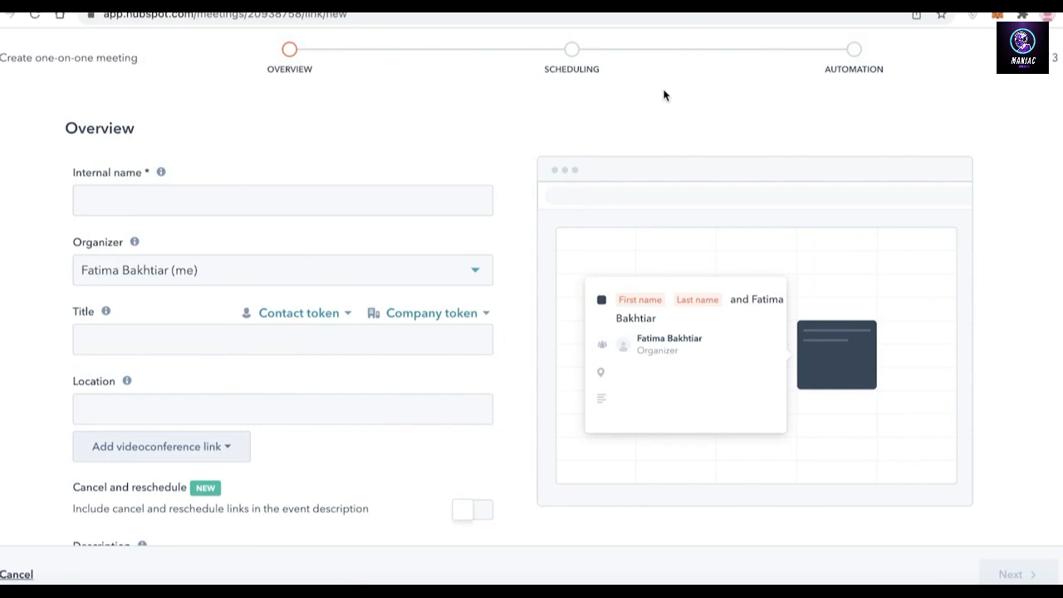
# - Enter Marketing as the meeting's internal name and insert the Last name contact token as its title
pyautogui.click(246, 207)
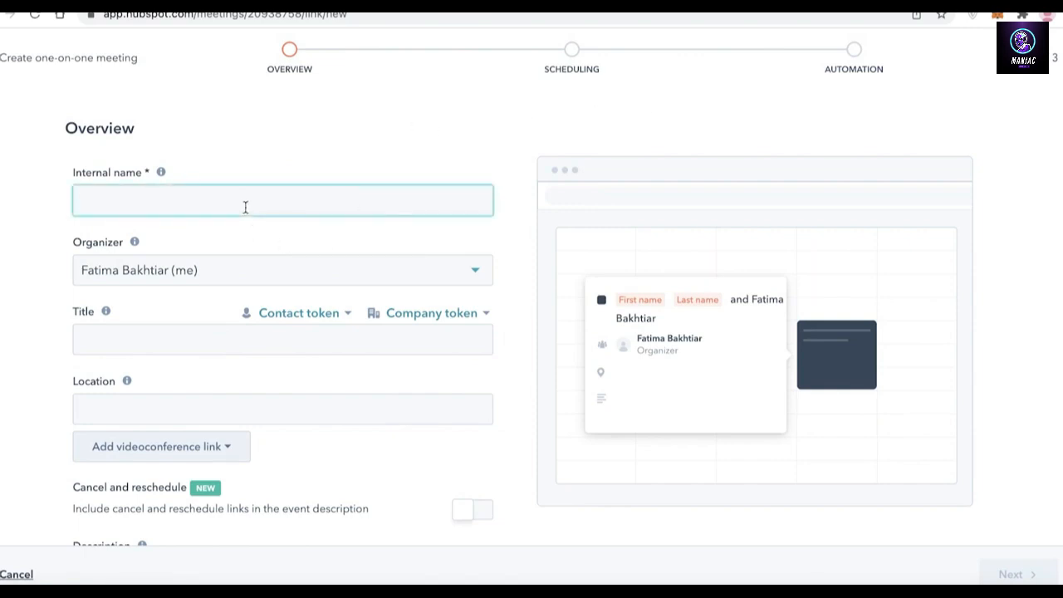
pyautogui.write('Marketo')
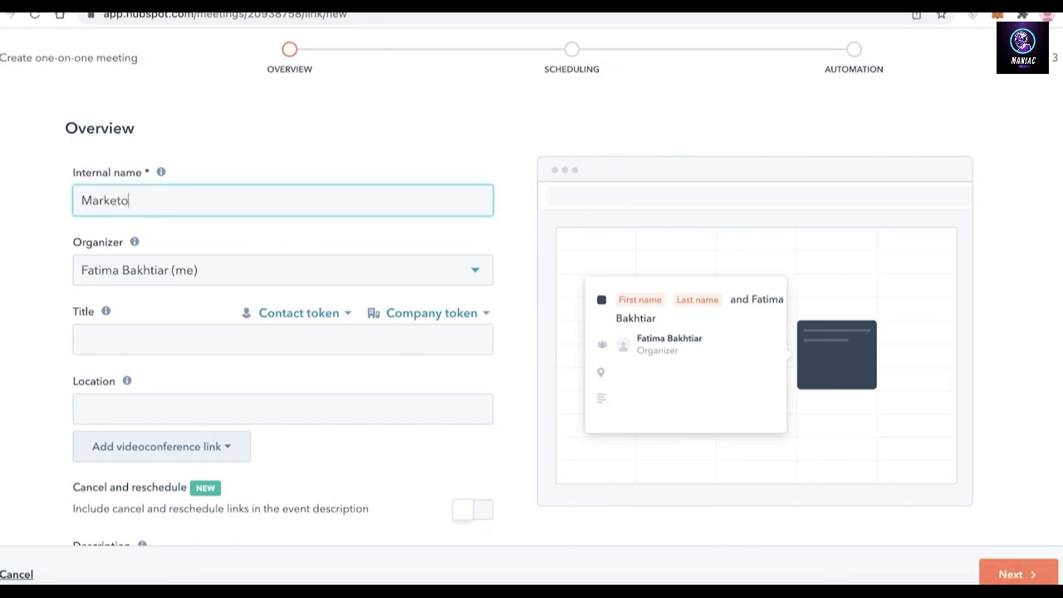
pyautogui.click(270, 344)
pyautogui.click(309, 319)
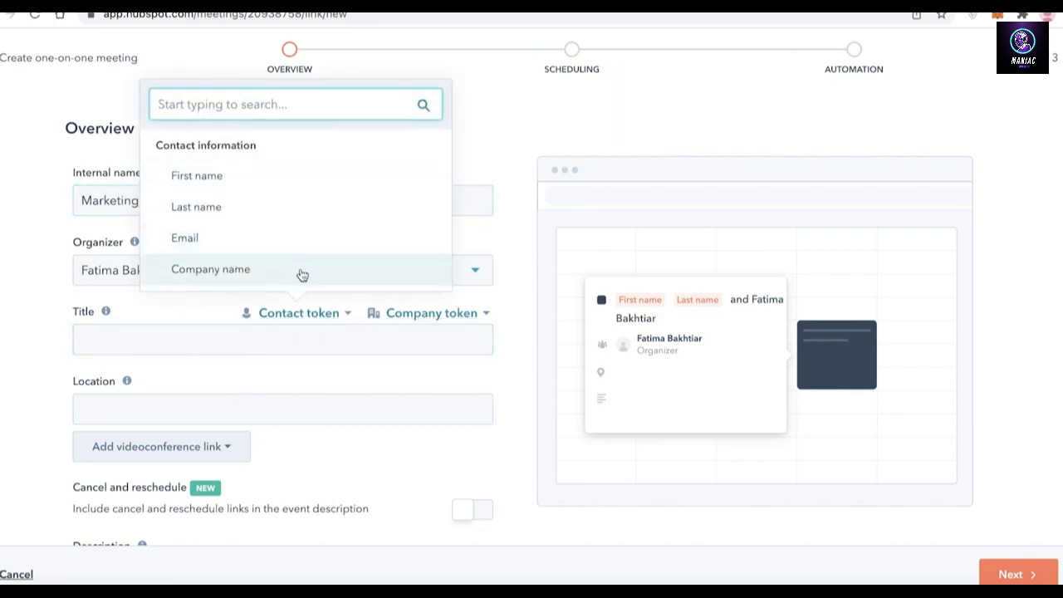
pyautogui.click(274, 209)
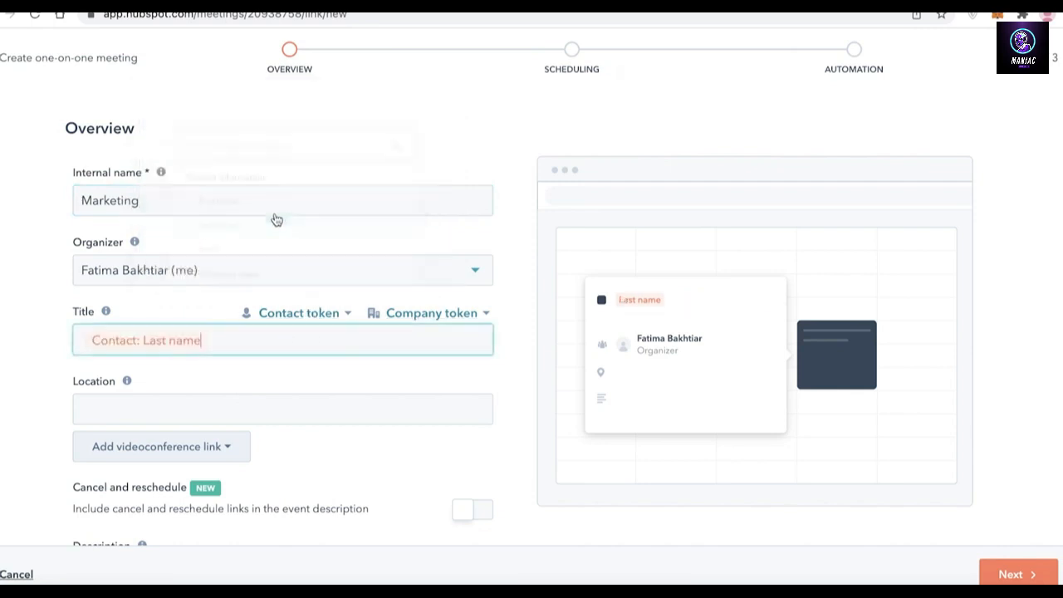
# - Set the meeting location to XYZ Building and look at the videoconference link options without adding one
pyautogui.scroll(-1, 161, 401)
pyautogui.click(147, 379)
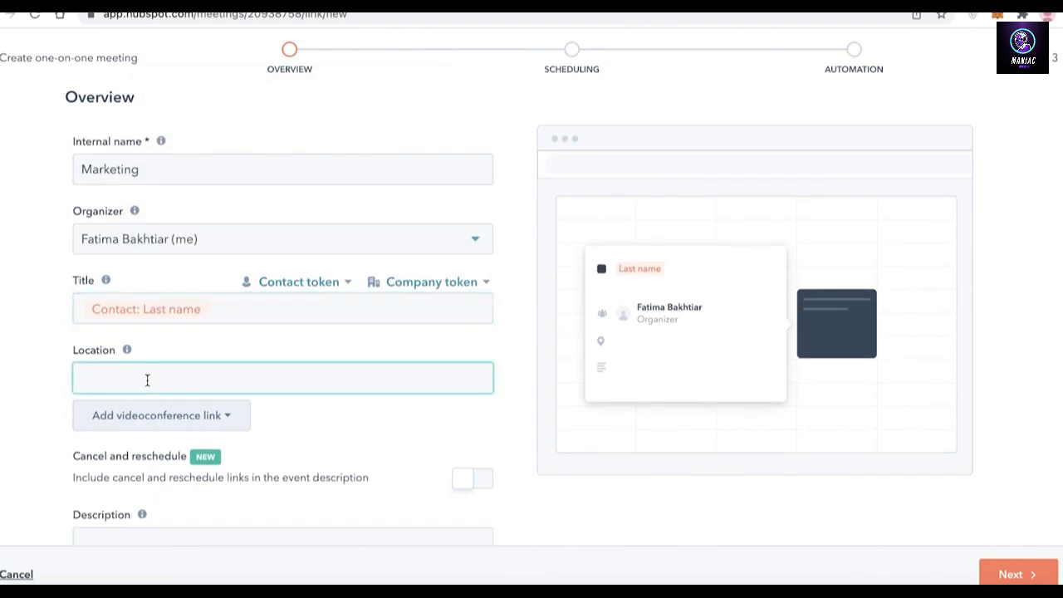
pyautogui.write('SW')
pyautogui.write('YZ Building')
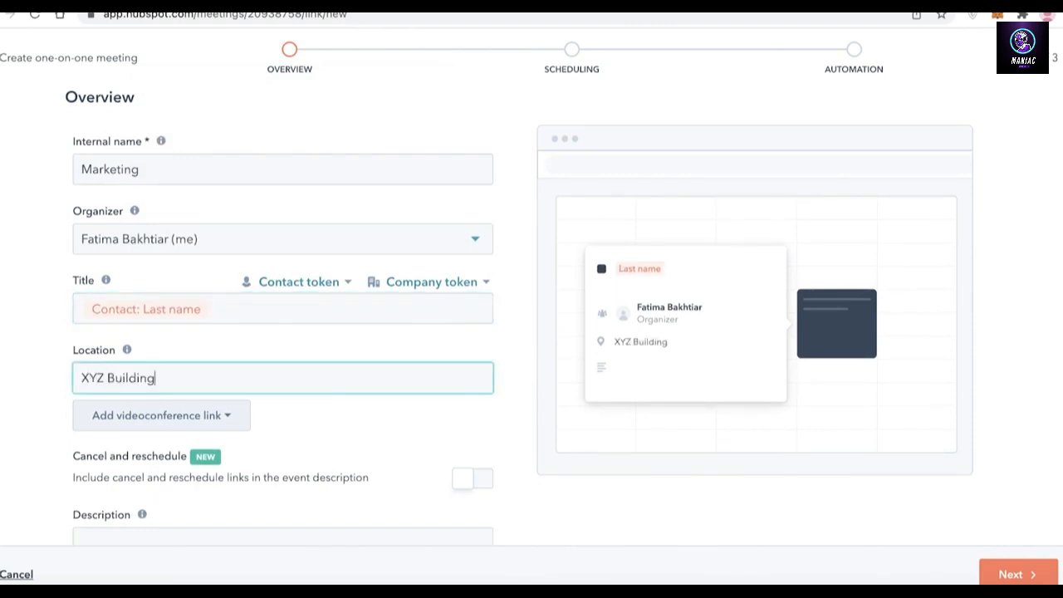
pyautogui.click(146, 424)
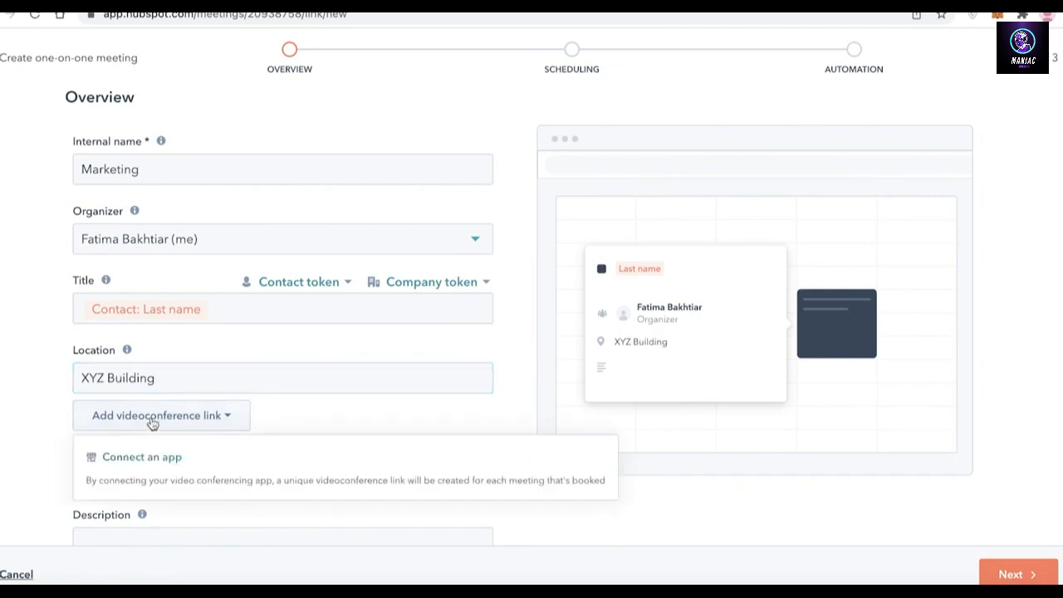
pyautogui.click(371, 413)
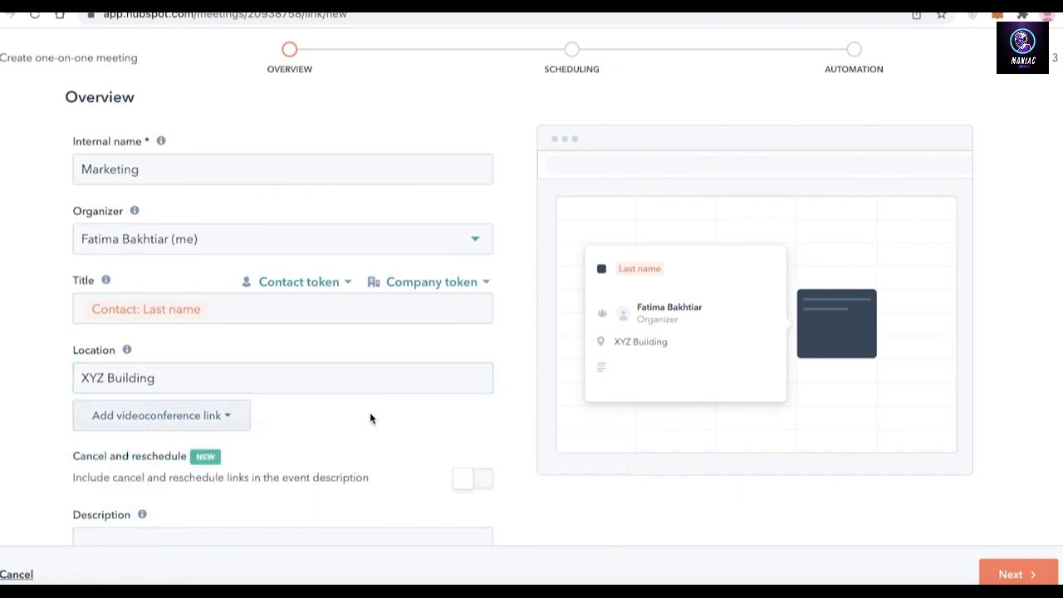
# - Try including cancel and reschedule links in the event description, and switch the option back off
pyautogui.scroll(-3, 368, 418)
pyautogui.click(461, 362)
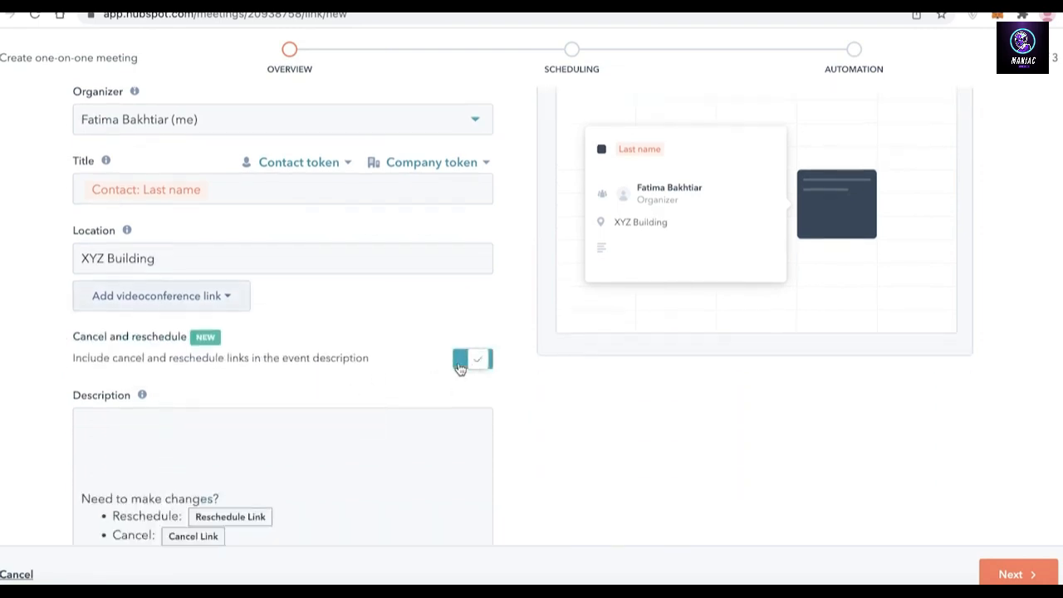
pyautogui.scroll(-2, 462, 371)
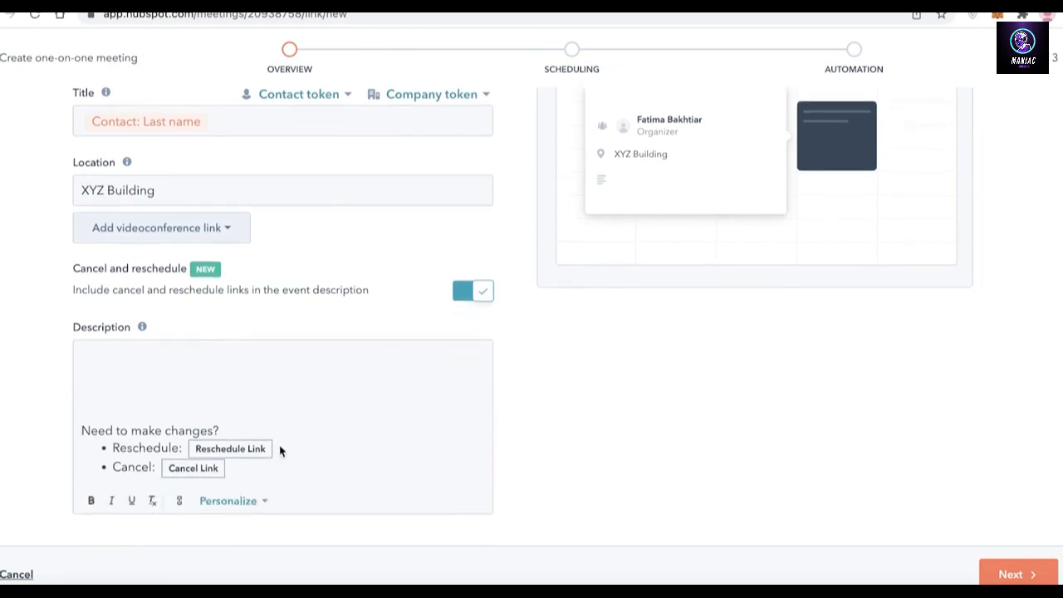
pyautogui.click(474, 292)
pyautogui.scroll(2, 478, 299)
pyautogui.scroll(4, 501, 368)
pyautogui.scroll(-4, 498, 379)
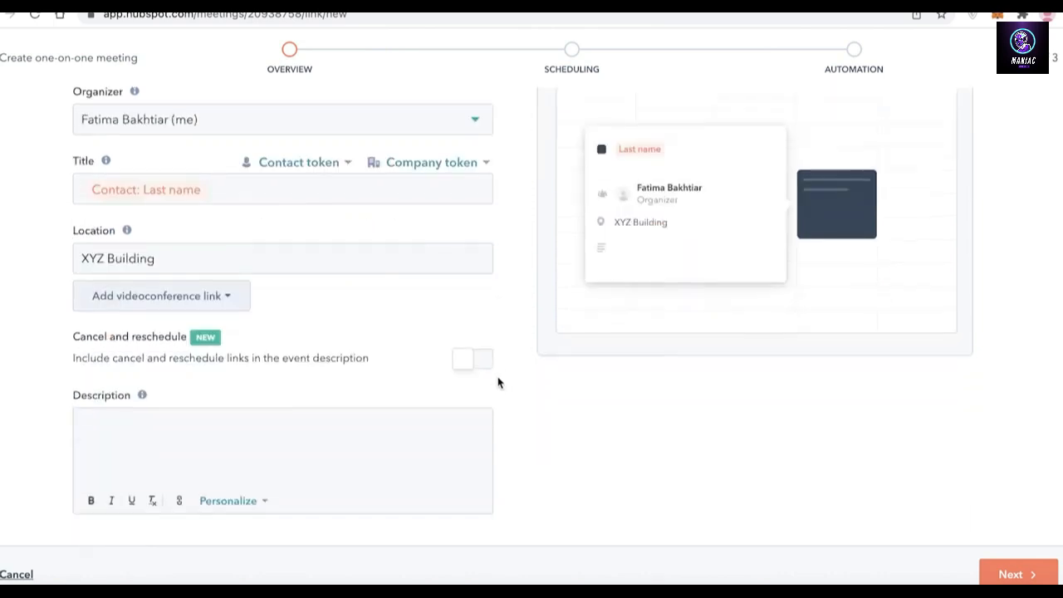
pyautogui.scroll(4, 543, 431)
pyautogui.scroll(-4, 482, 432)
# - Continue to the scheduling settings and replace the 30 min duration option with 1 hr 45 min
pyautogui.click(1010, 576)
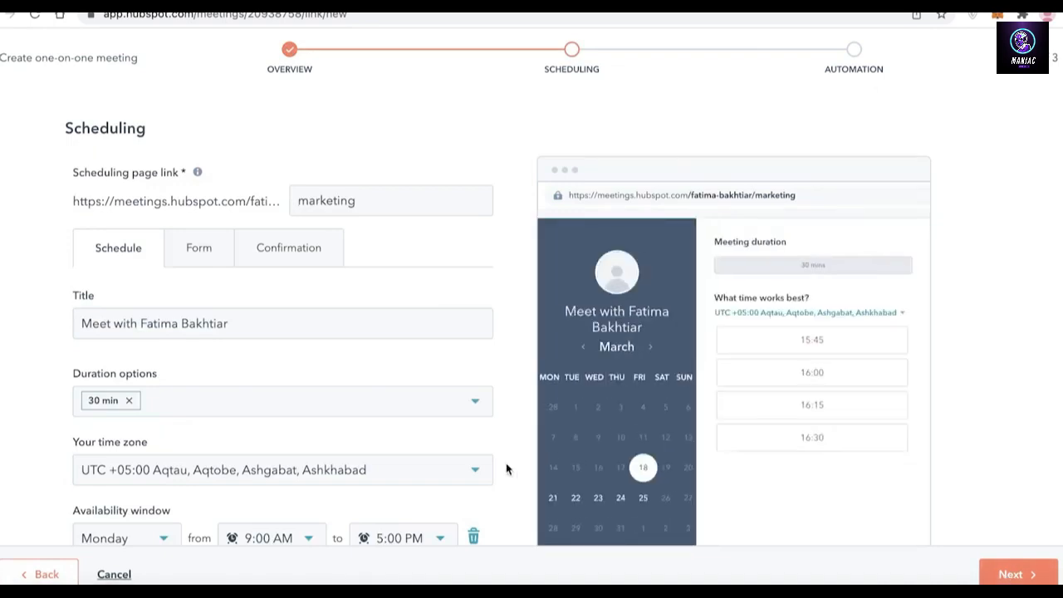
pyautogui.scroll(-4, 360, 268)
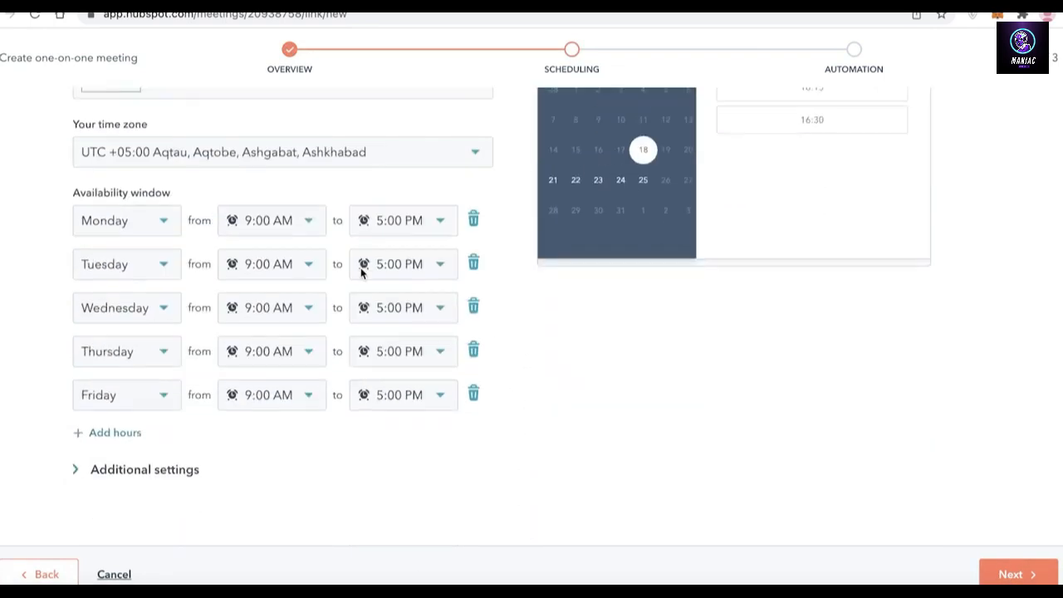
pyautogui.scroll(4, 150, 249)
pyautogui.scroll(-4, 153, 162)
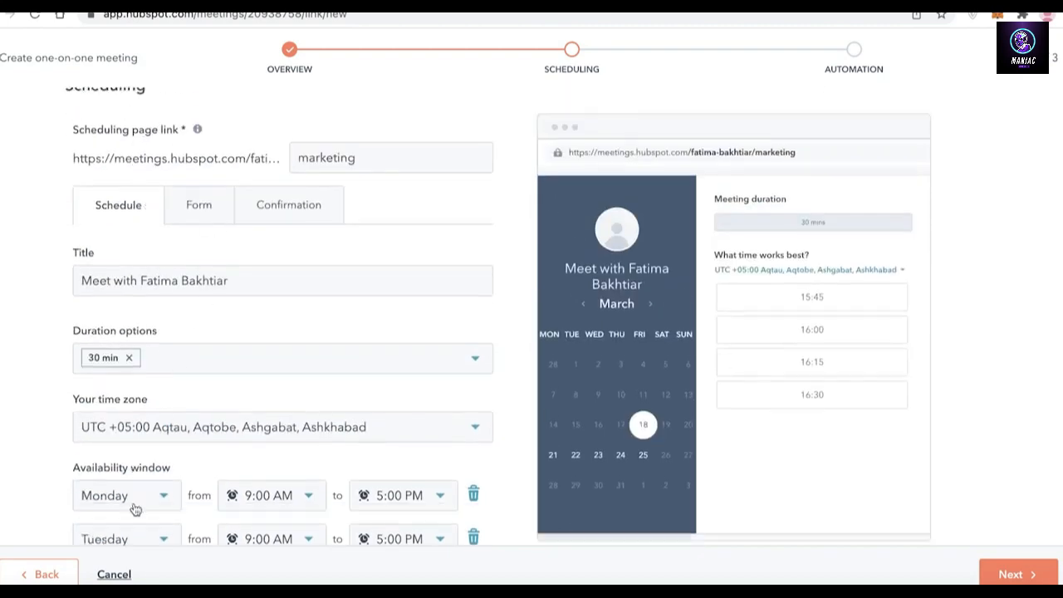
pyautogui.scroll(4, 270, 258)
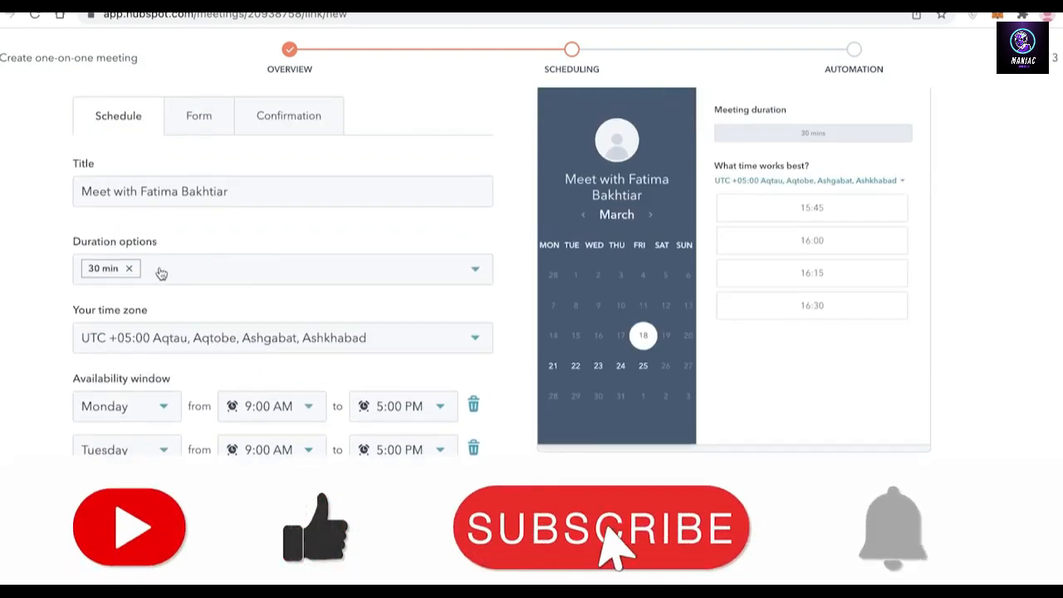
pyautogui.click(133, 270)
pyautogui.click(165, 270)
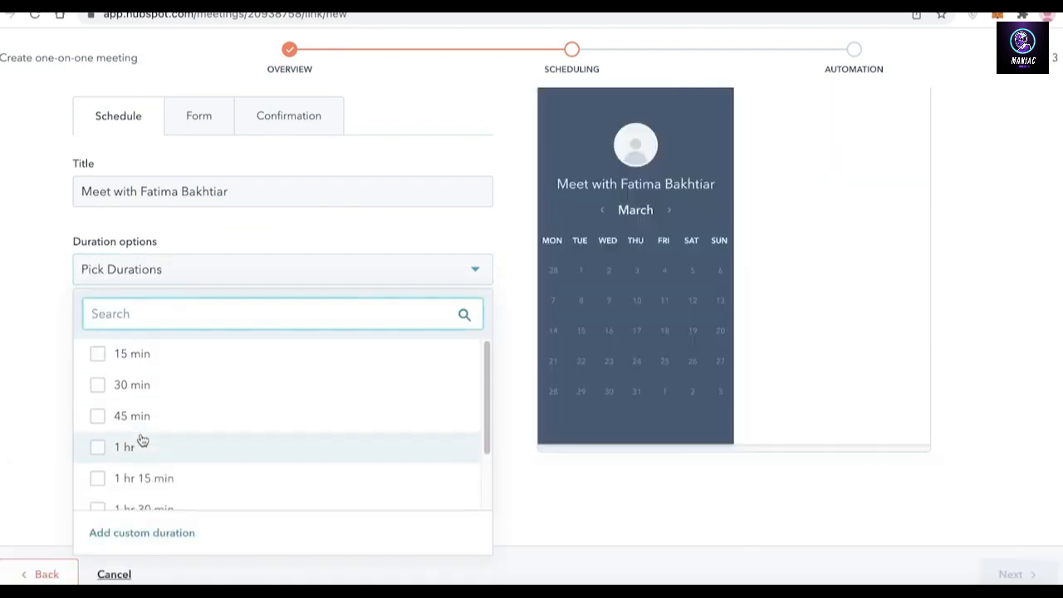
pyautogui.scroll(-2, 140, 438)
pyautogui.click(150, 463)
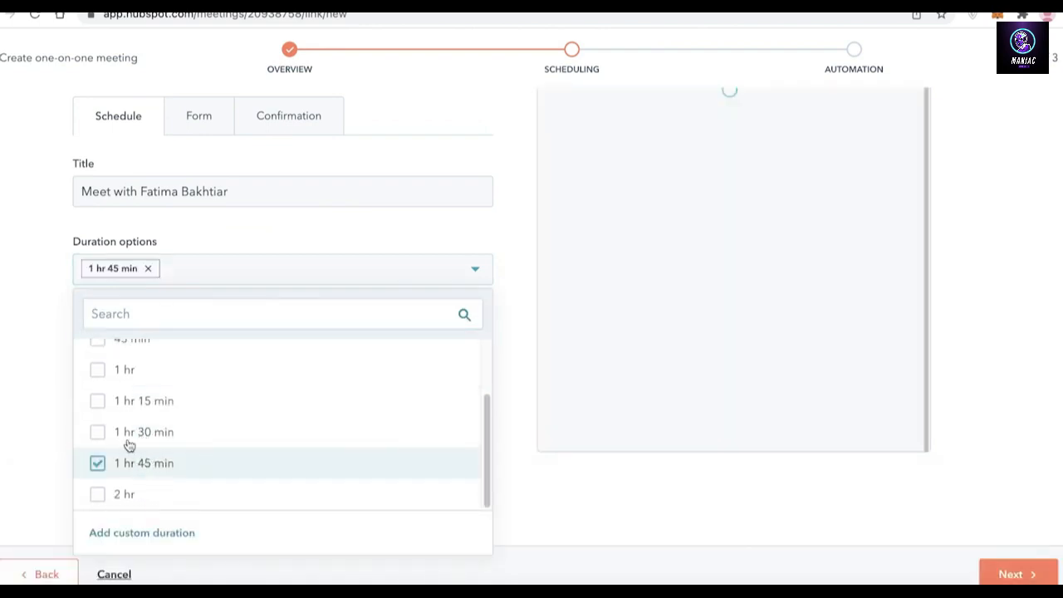
pyautogui.click(25, 361)
# - Remove Tuesday, Wednesday, Thursday and Friday from the availability window
pyautogui.scroll(-3, 48, 352)
pyautogui.scroll(2, 111, 373)
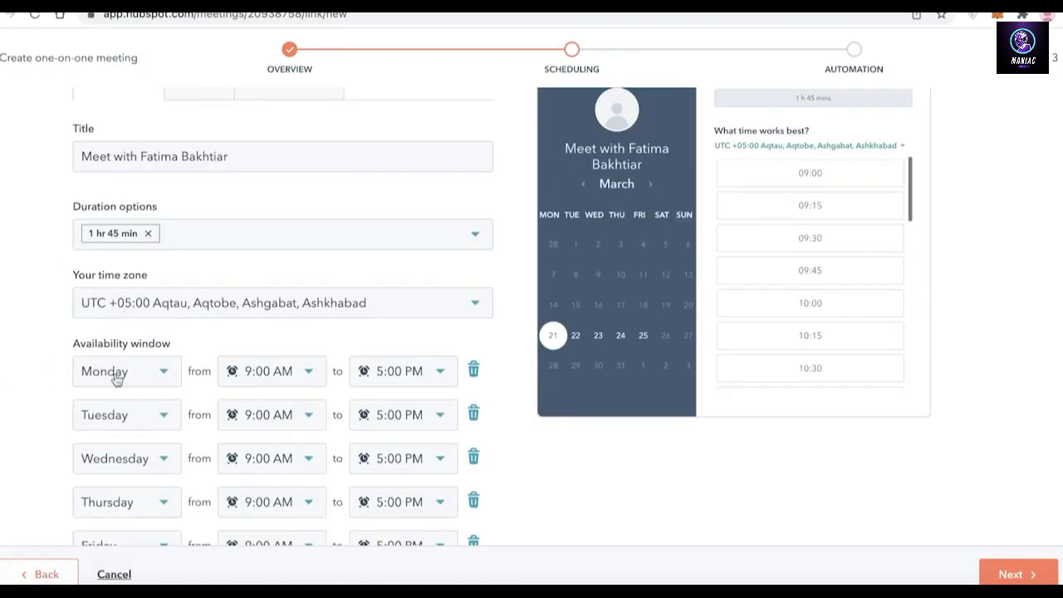
pyautogui.scroll(-2, 166, 332)
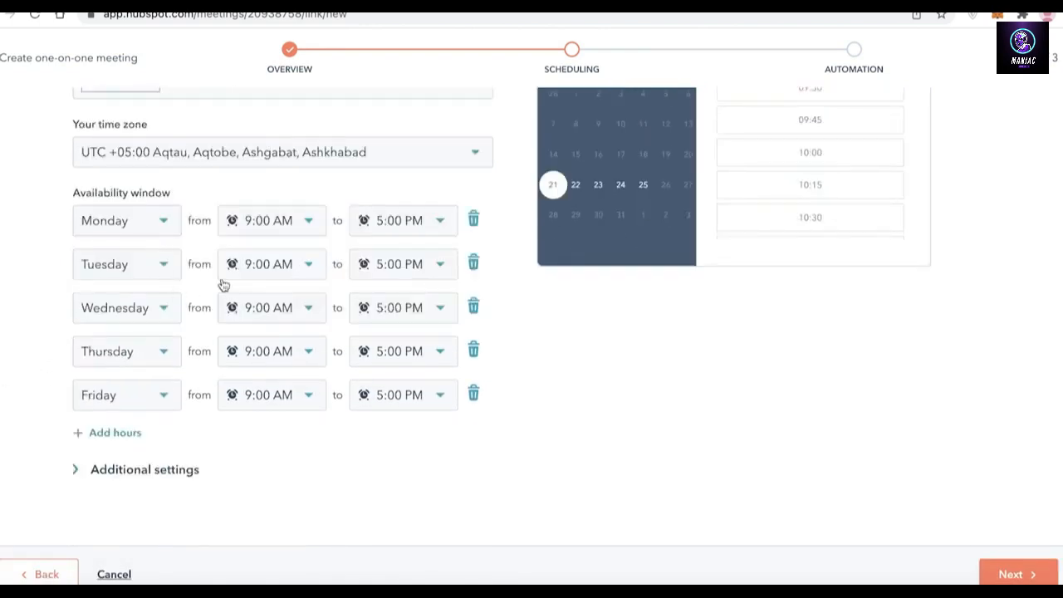
pyautogui.click(473, 264)
pyautogui.click(475, 305)
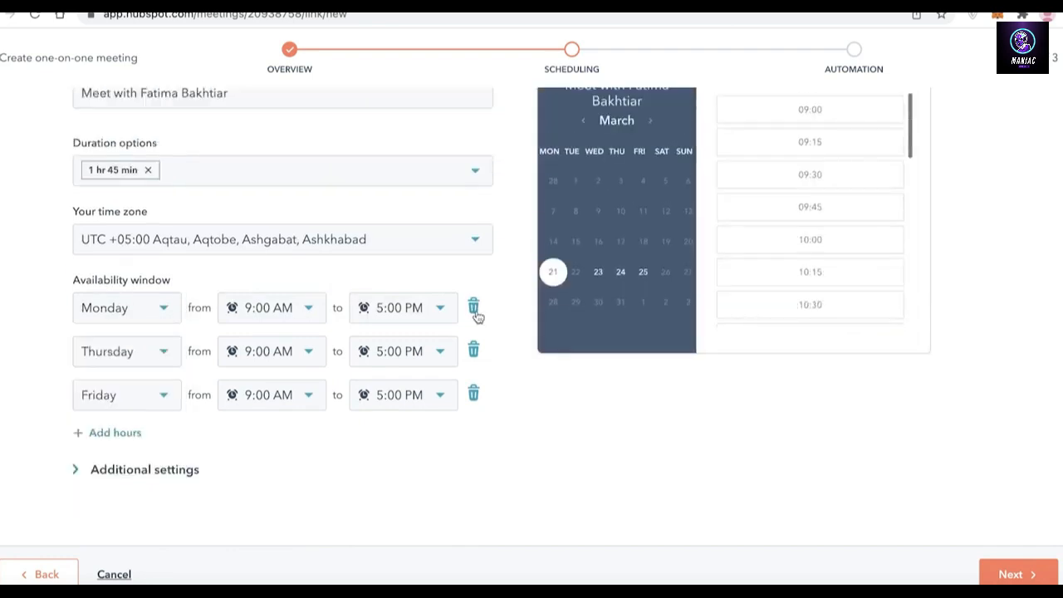
pyautogui.click(473, 349)
pyautogui.click(473, 394)
# - Set Monday's availability from 4:00 PM to 9:00 PM
pyautogui.click(302, 396)
pyautogui.scroll(-10, 279, 313)
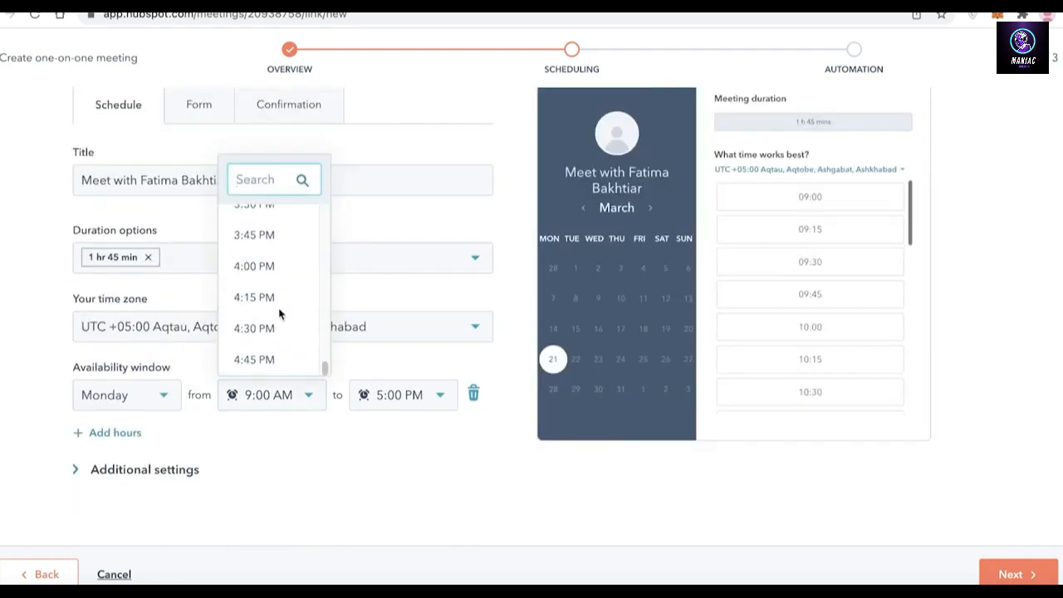
pyautogui.click(287, 268)
pyautogui.click(390, 401)
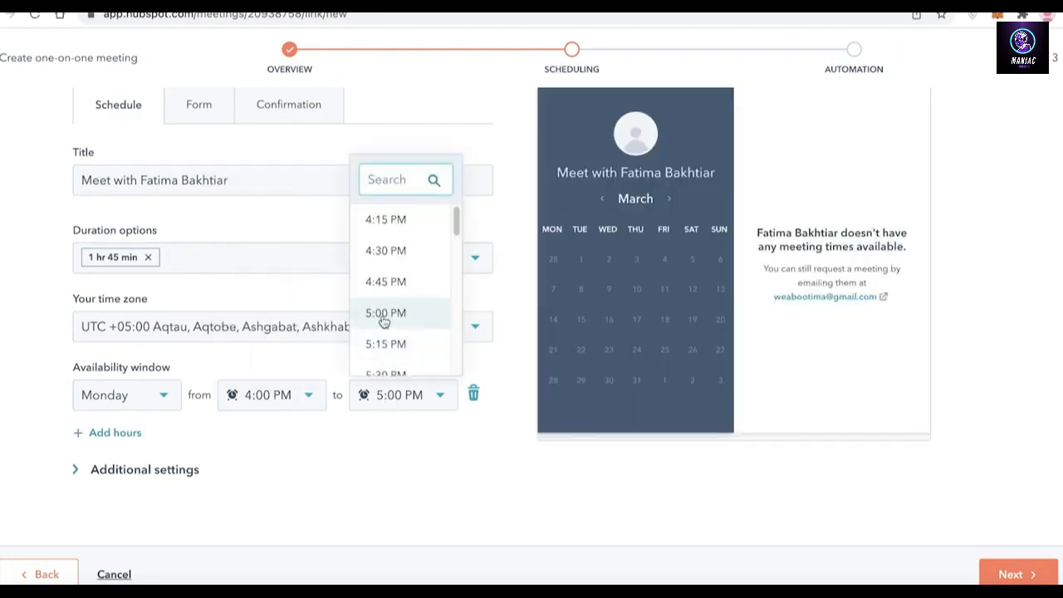
pyautogui.scroll(-10, 398, 290)
pyautogui.scroll(3, 399, 274)
pyautogui.click(389, 242)
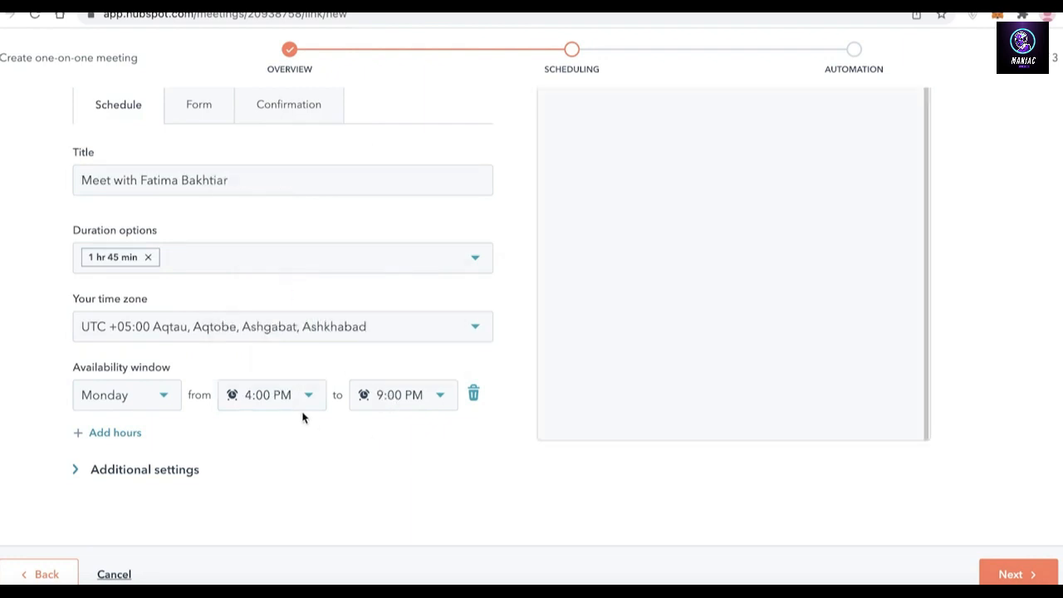
# - Continue to the automation settings, enable a pre-meeting reminder 1 day before, and create the scheduling page
pyautogui.click(1013, 574)
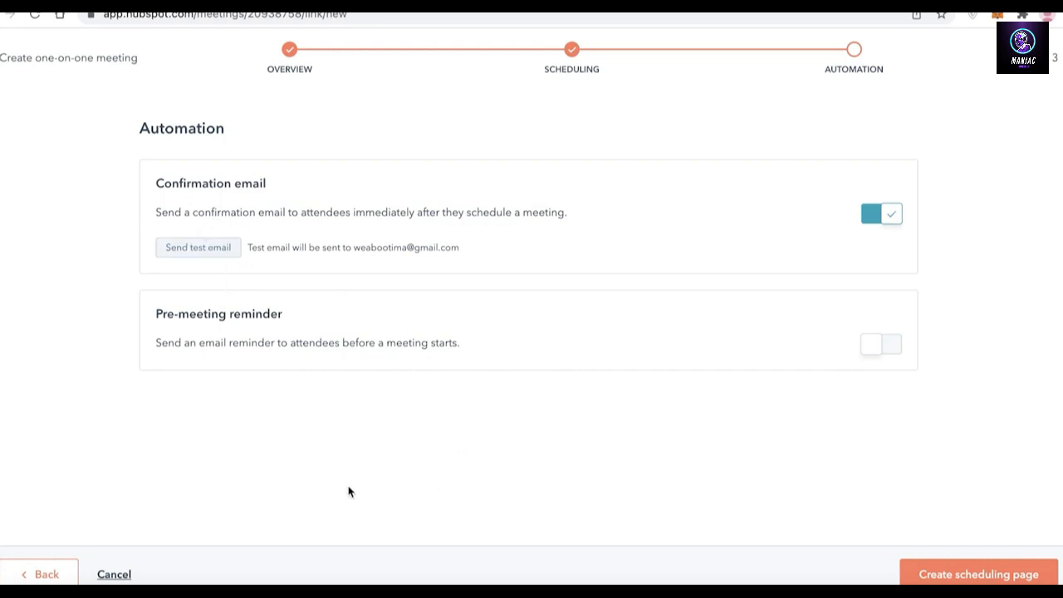
pyautogui.click(873, 352)
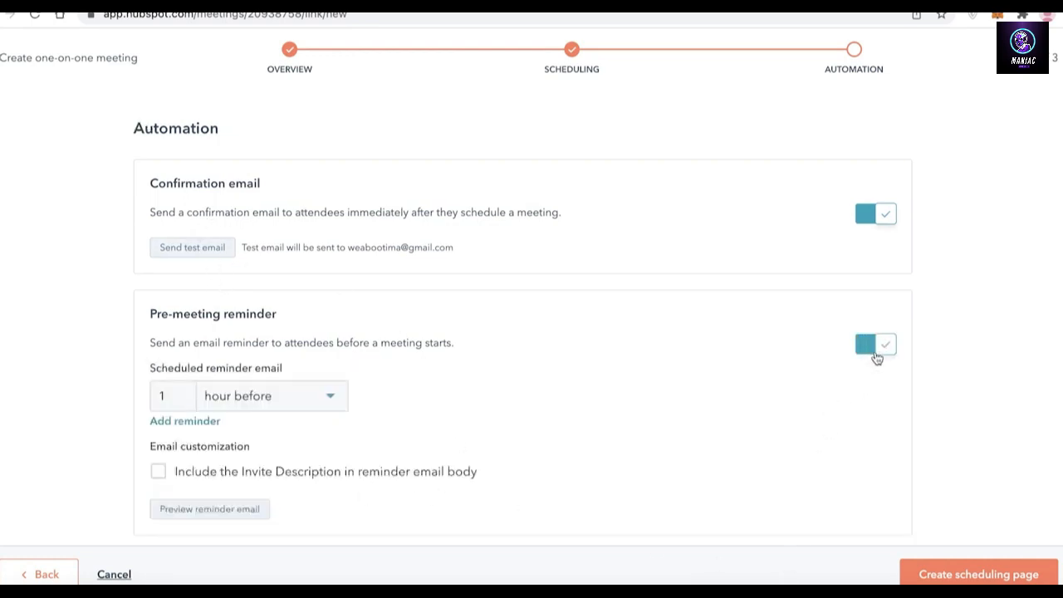
pyautogui.click(250, 405)
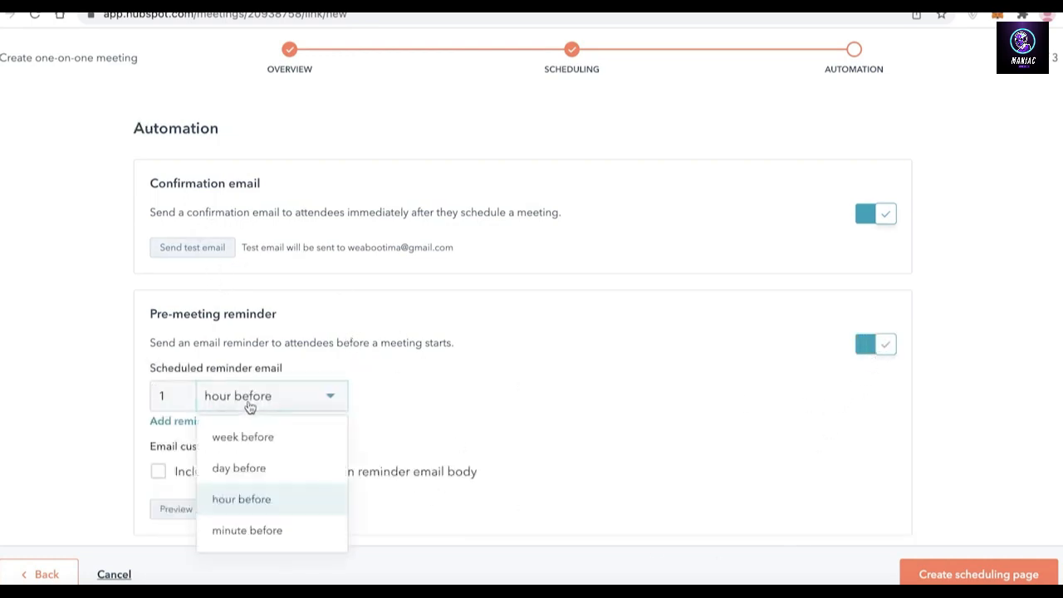
pyautogui.click(260, 468)
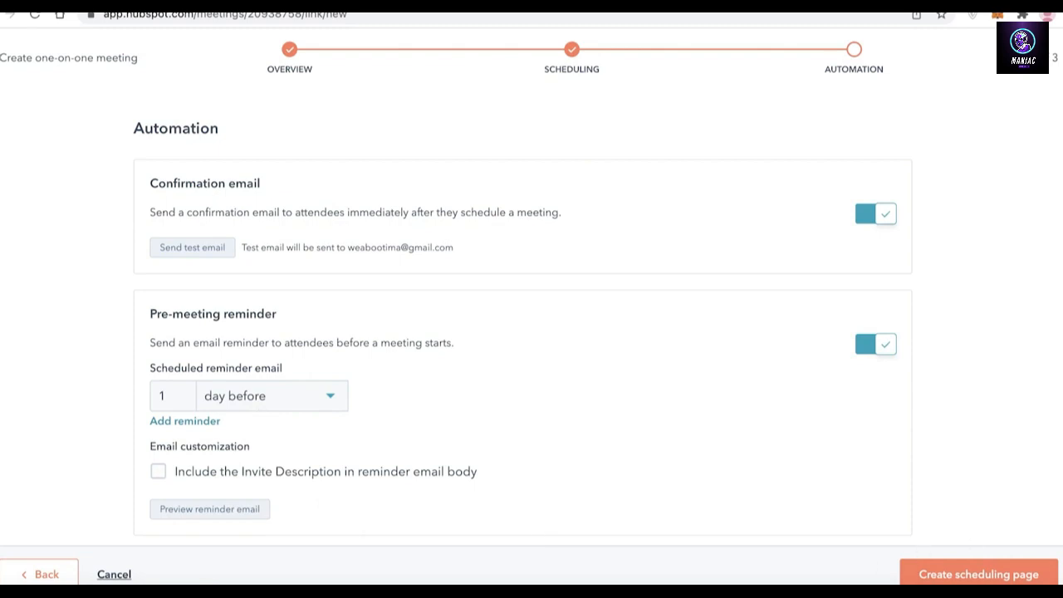
pyautogui.click(978, 574)
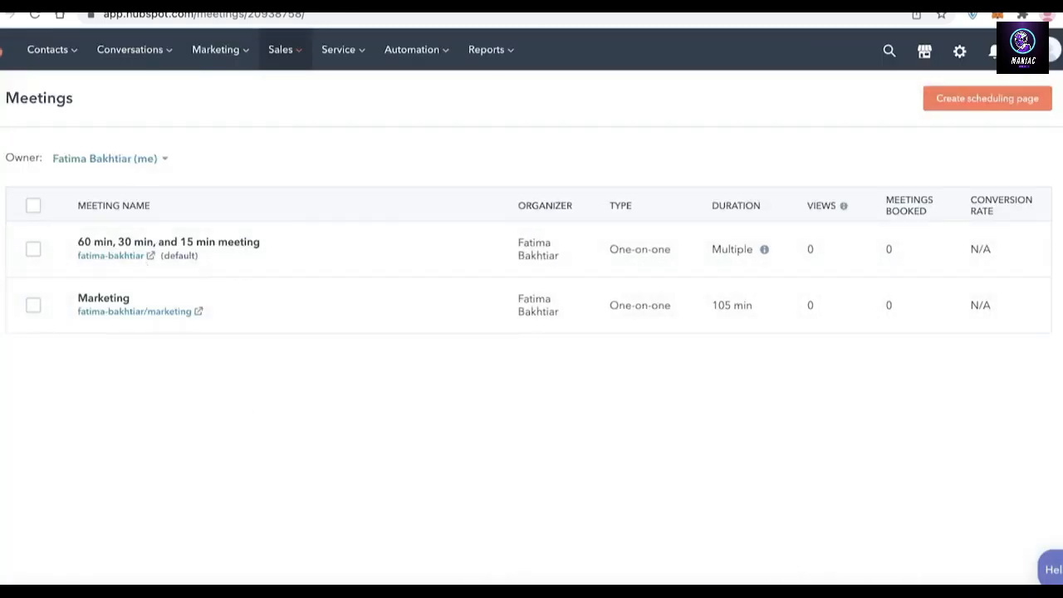
# - Select all scheduling pages, view the ownership transfer options, and cancel the transfer and the selection
pyautogui.click(31, 250)
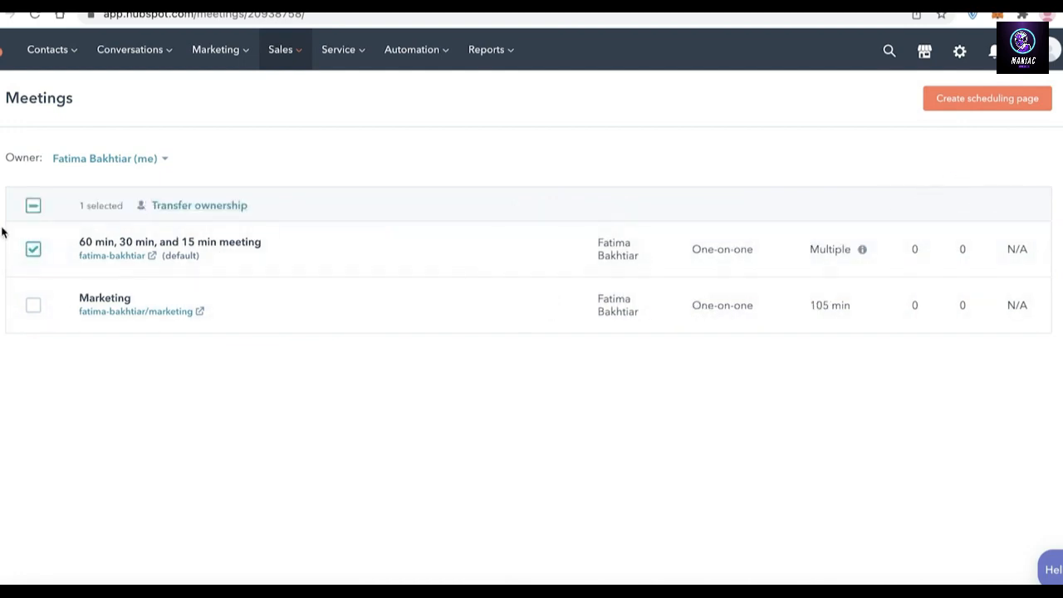
pyautogui.click(33, 250)
pyautogui.click(34, 207)
pyautogui.click(231, 205)
pyautogui.click(491, 211)
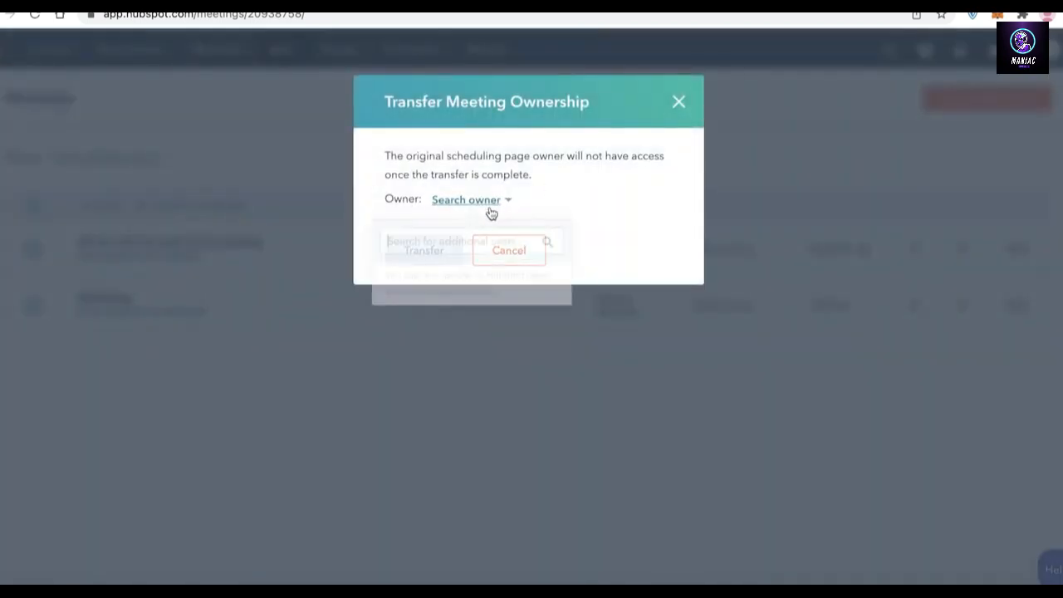
pyautogui.click(676, 105)
pyautogui.click(678, 103)
pyautogui.click(34, 209)
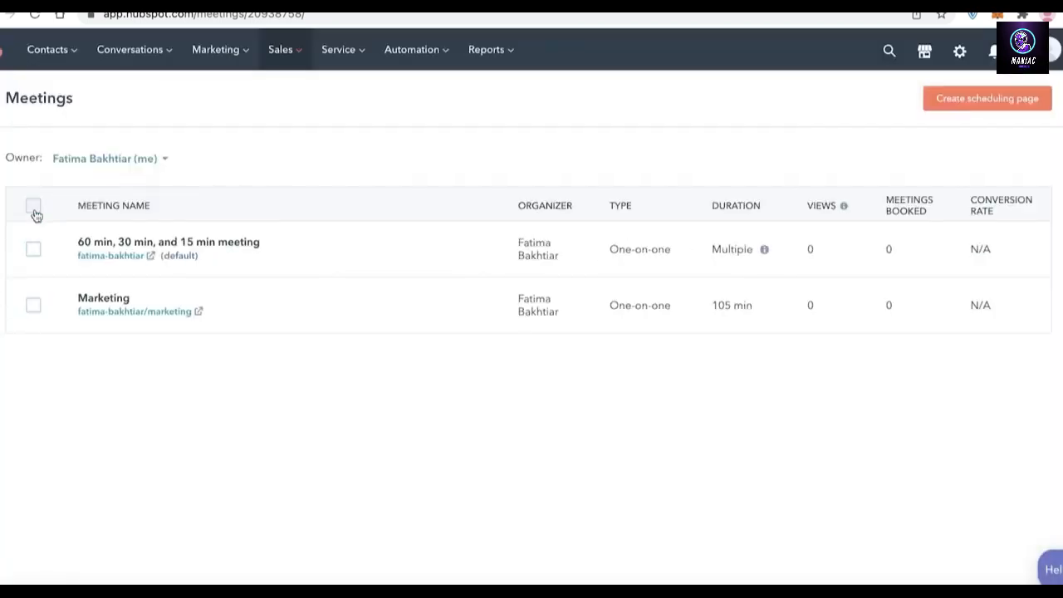
# - Start a new group scheduling page and look through its overview fields
pyautogui.moveTo(214, 312)
pyautogui.click(995, 96)
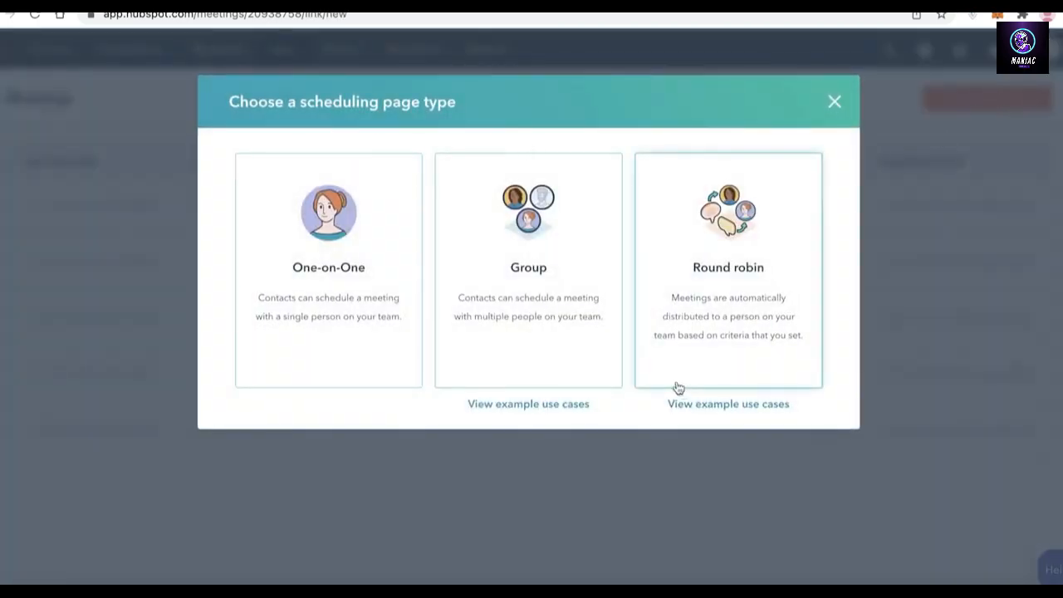
pyautogui.click(492, 252)
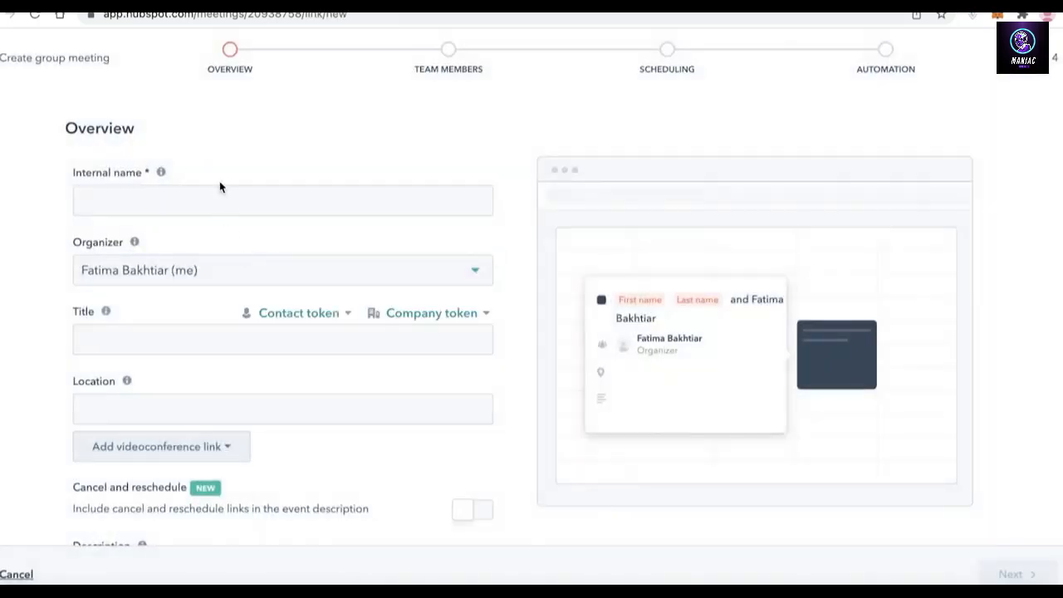
pyautogui.scroll(-2, 226, 367)
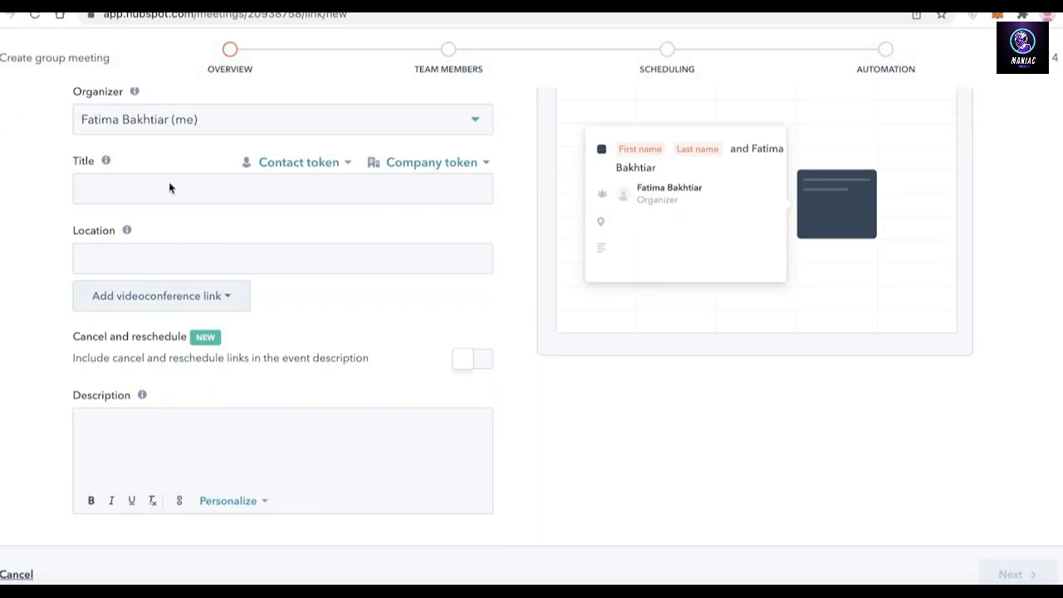
pyautogui.scroll(2, 329, 183)
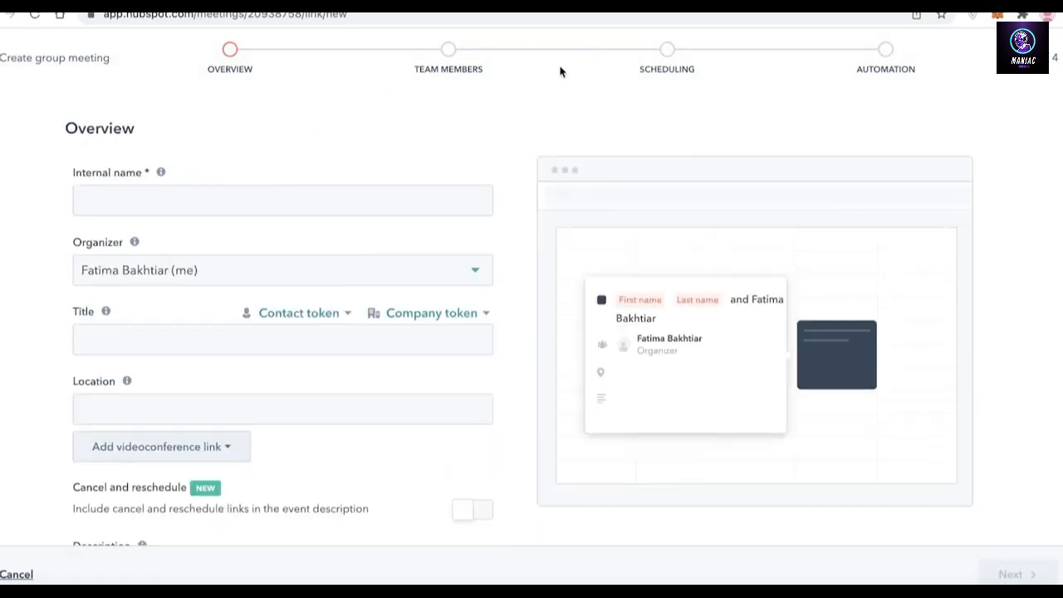
# - Set the group meeting's internal name to "updates" and continue to the team members
pyautogui.click(138, 208)
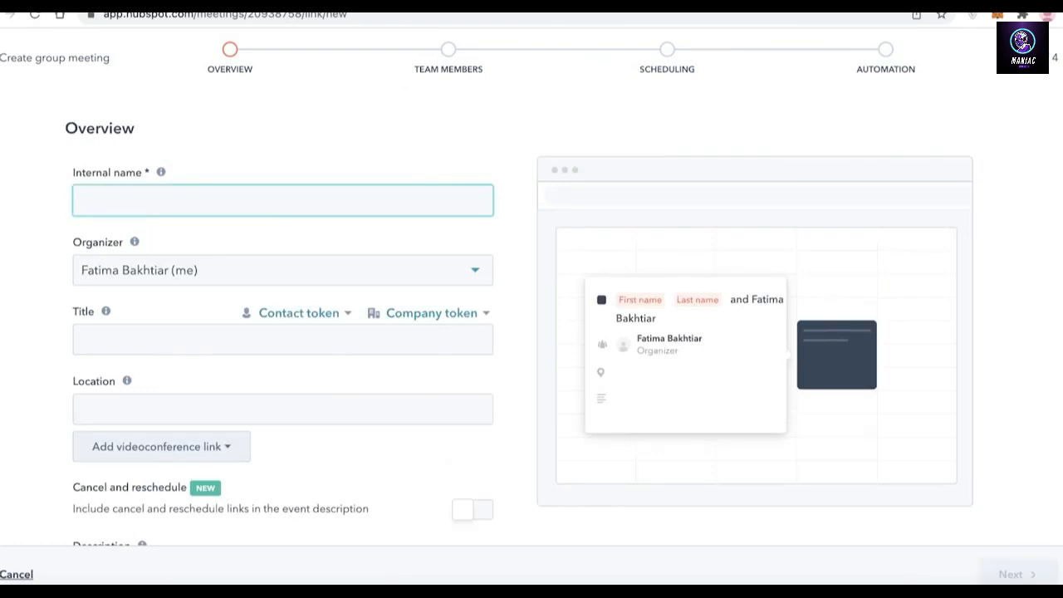
pyautogui.write('up')
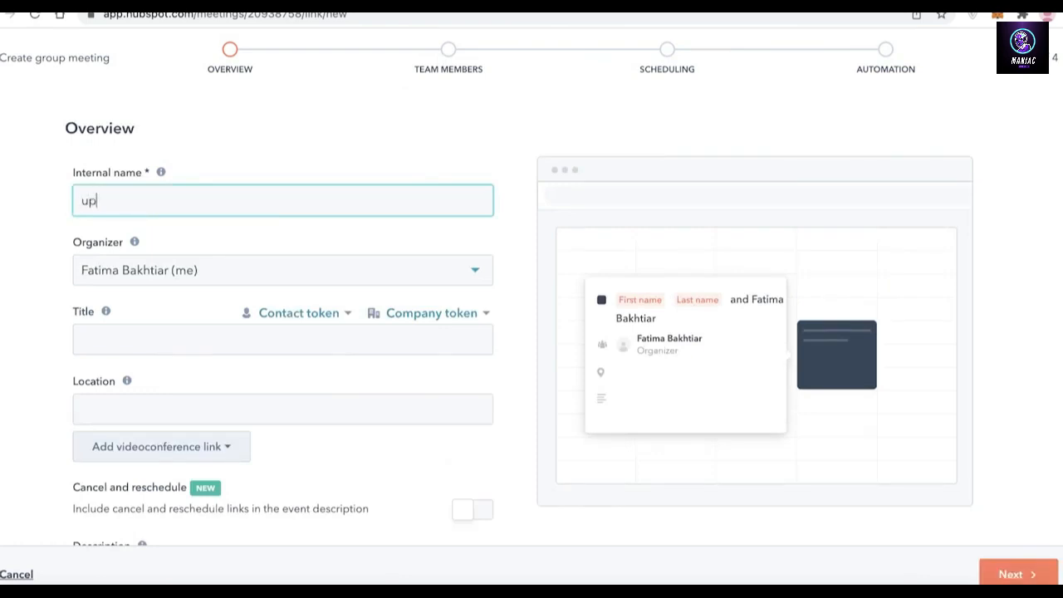
pyautogui.write('d')
pyautogui.scroll(-2, 531, 332)
pyautogui.click(1015, 574)
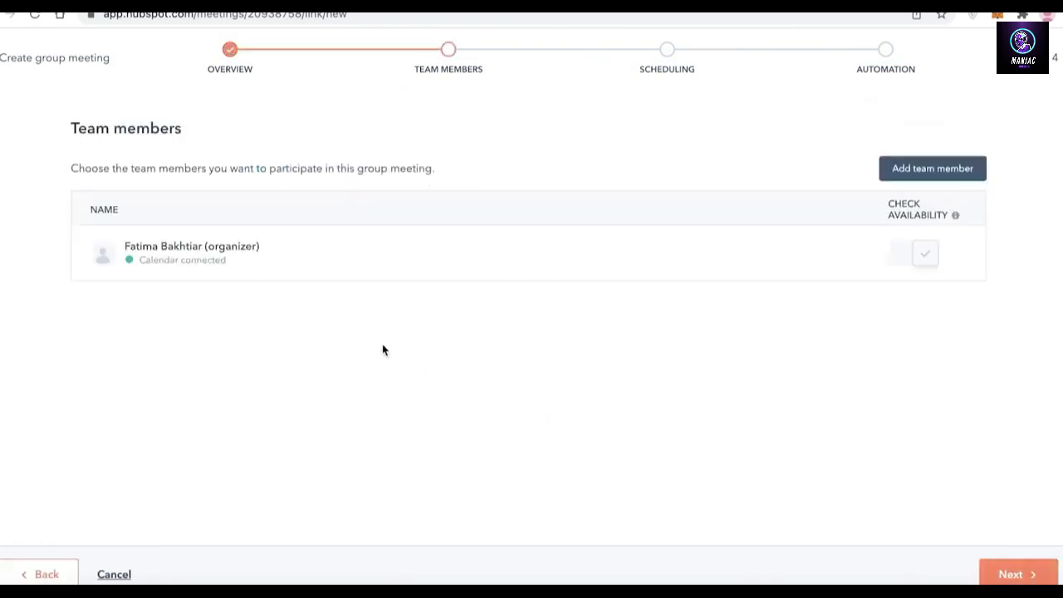
# - Confirm only the organizer as the group meeting's team member and continue to the scheduling settings
pyautogui.click(905, 175)
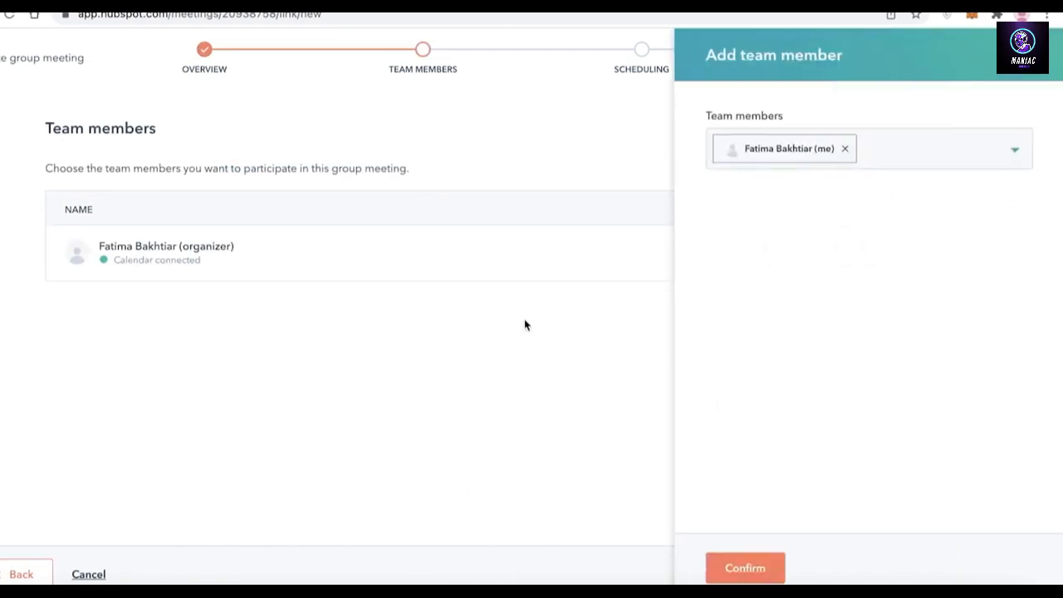
pyautogui.click(777, 563)
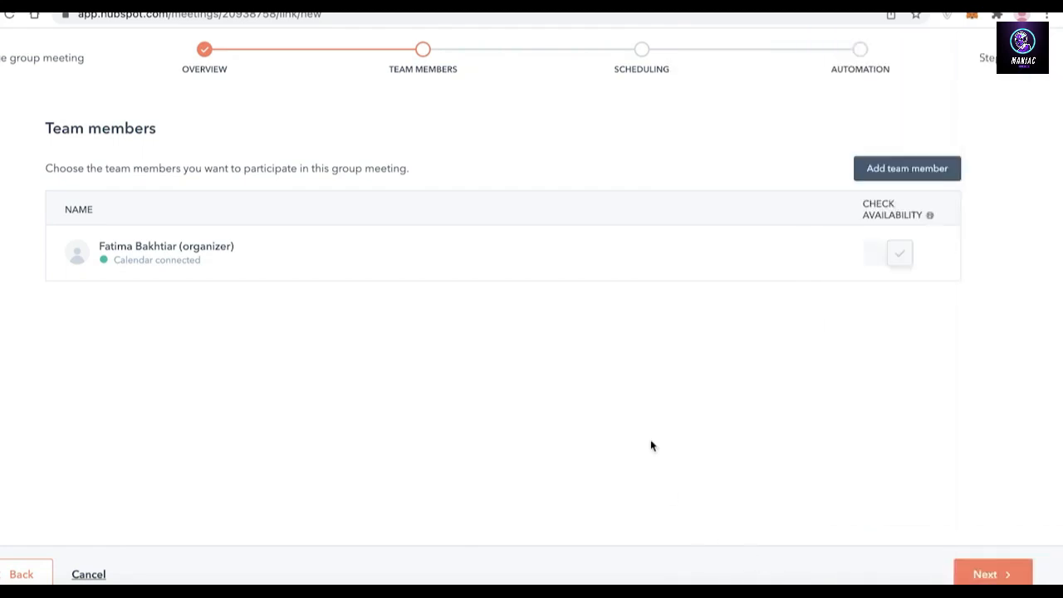
pyautogui.click(1008, 573)
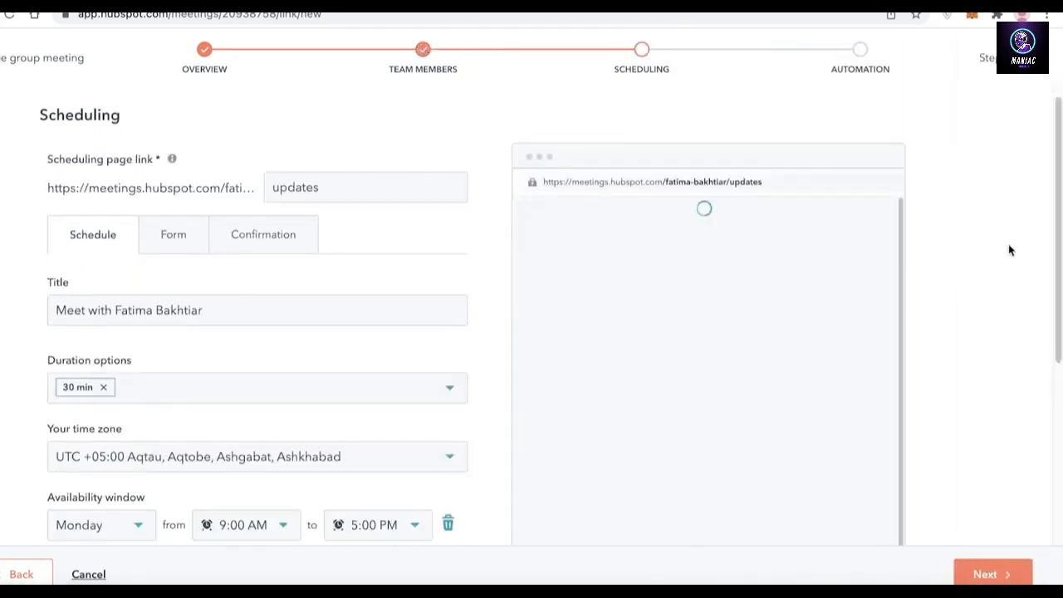
# - Accept the group meeting's default scheduling and automation settings and create the scheduling page
pyautogui.scroll(-4, 22, 206)
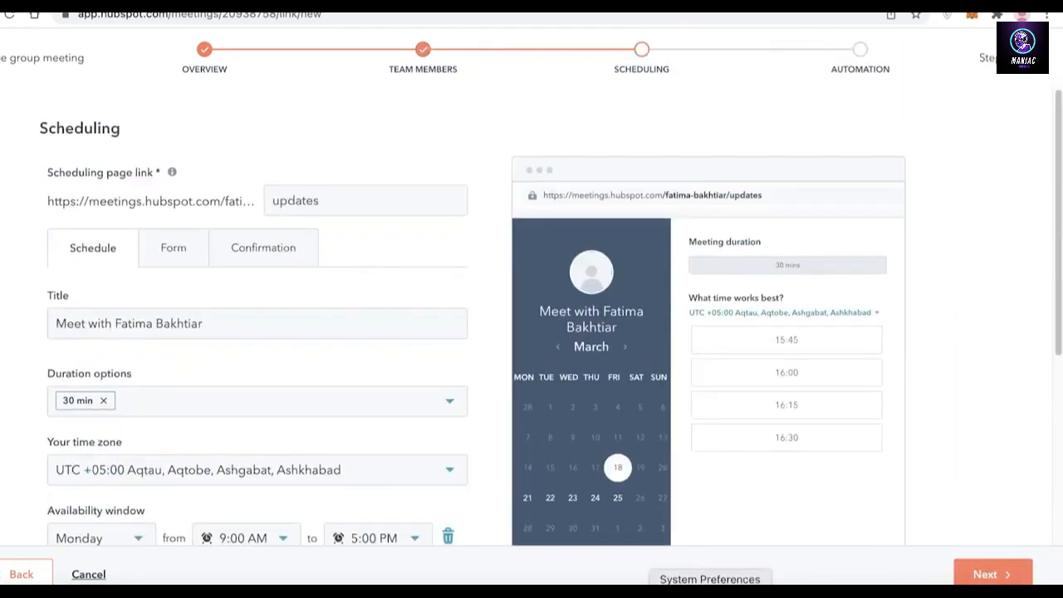
pyautogui.scroll(-4, 714, 387)
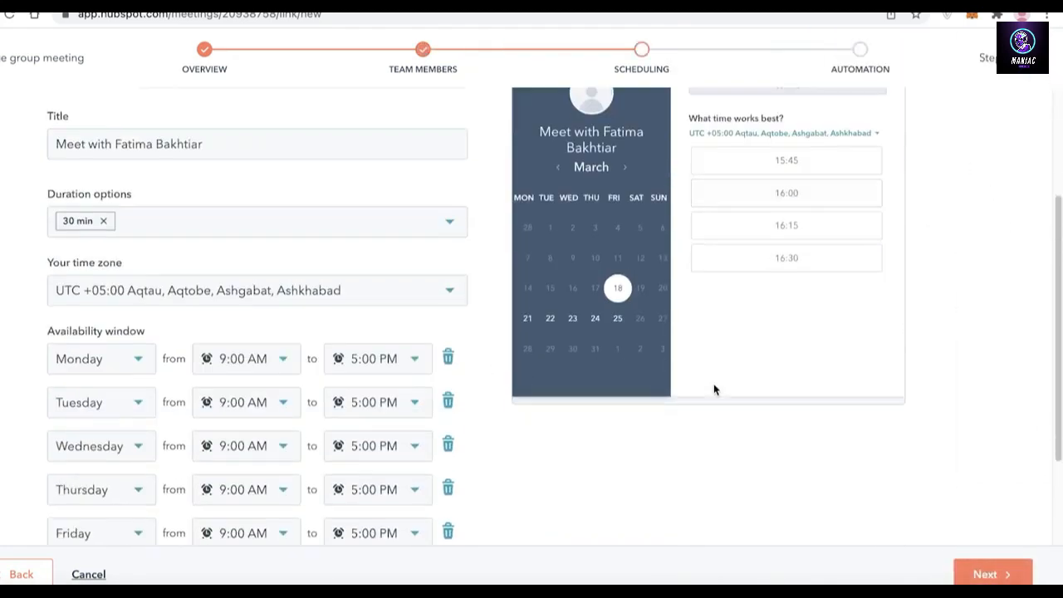
pyautogui.click(993, 575)
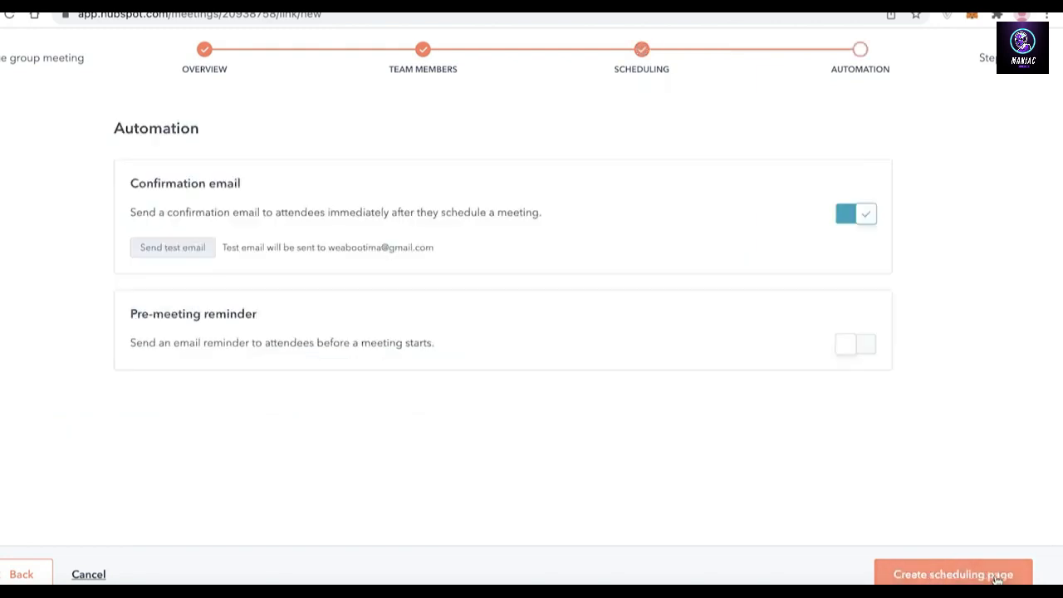
pyautogui.click(996, 574)
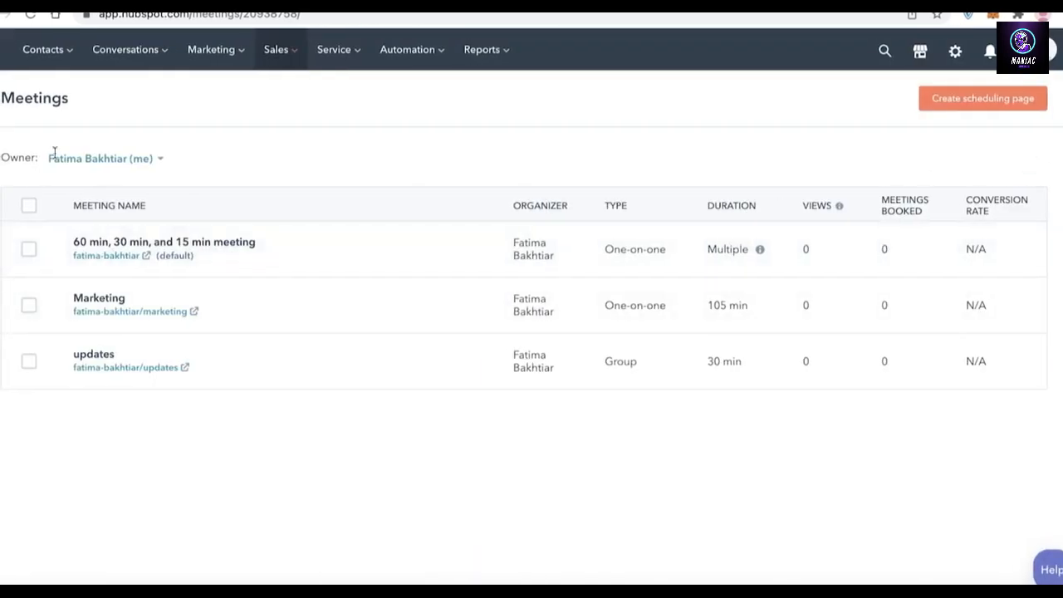
# - Copy the link of the default 60, 30 and 15 min meeting page and open it in a new browser tab
pyautogui.click(432, 249)
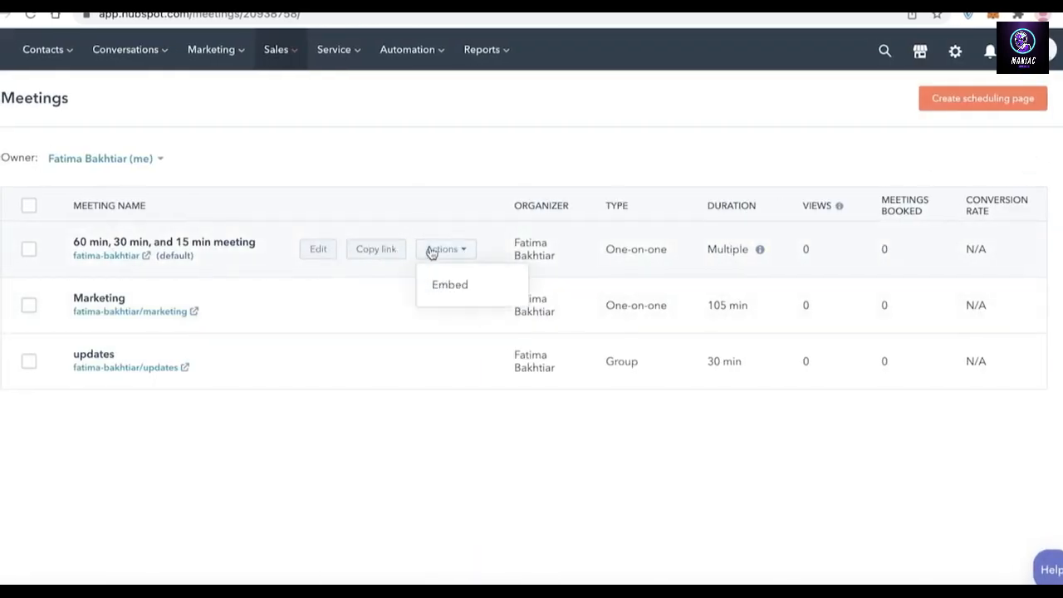
pyautogui.click(305, 254)
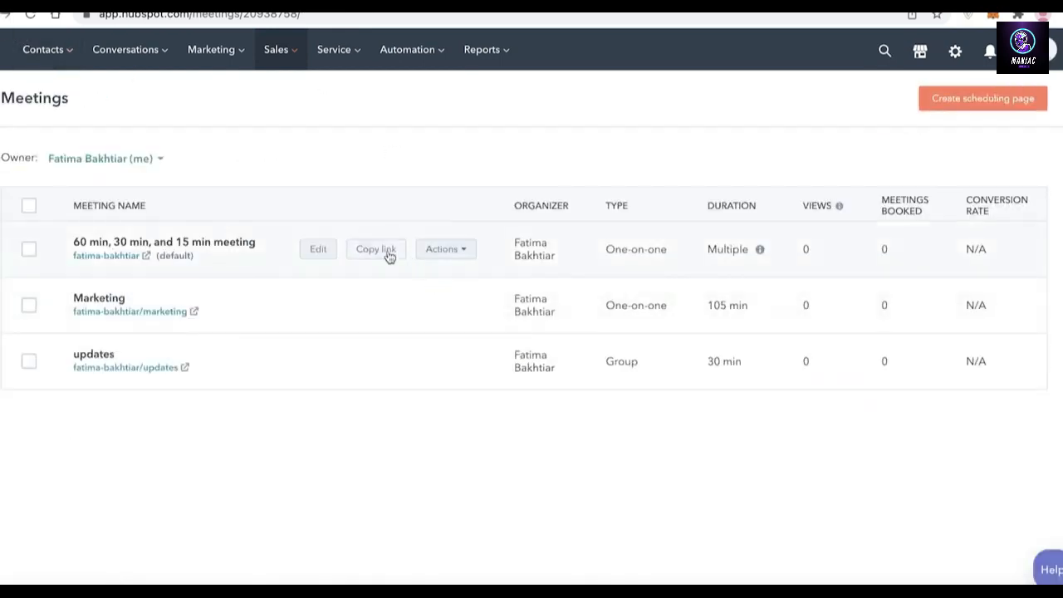
pyautogui.click(383, 253)
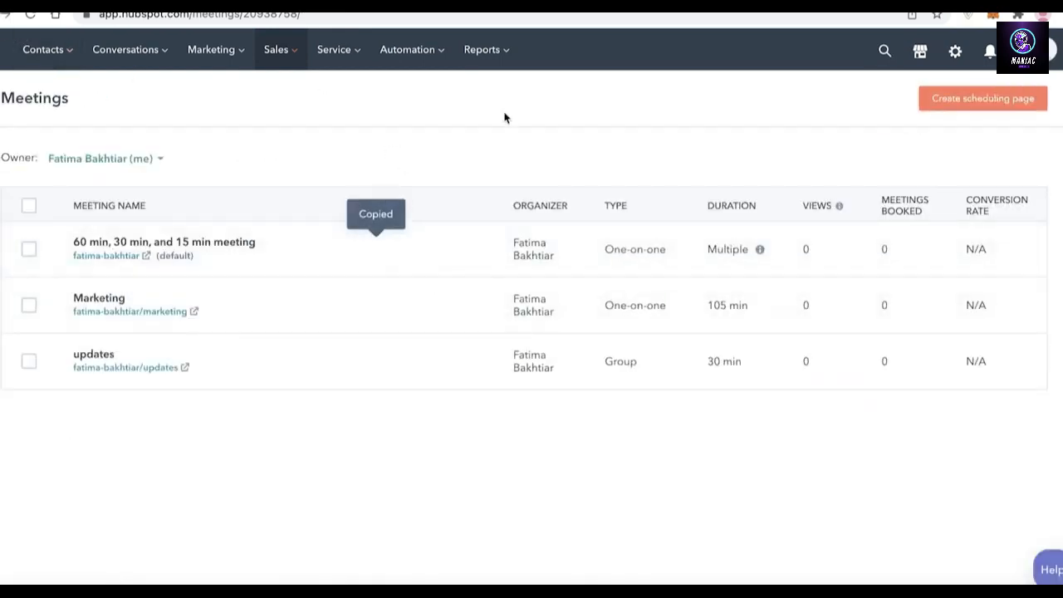
pyautogui.press('super+t')
pyautogui.rightClick(607, 15)
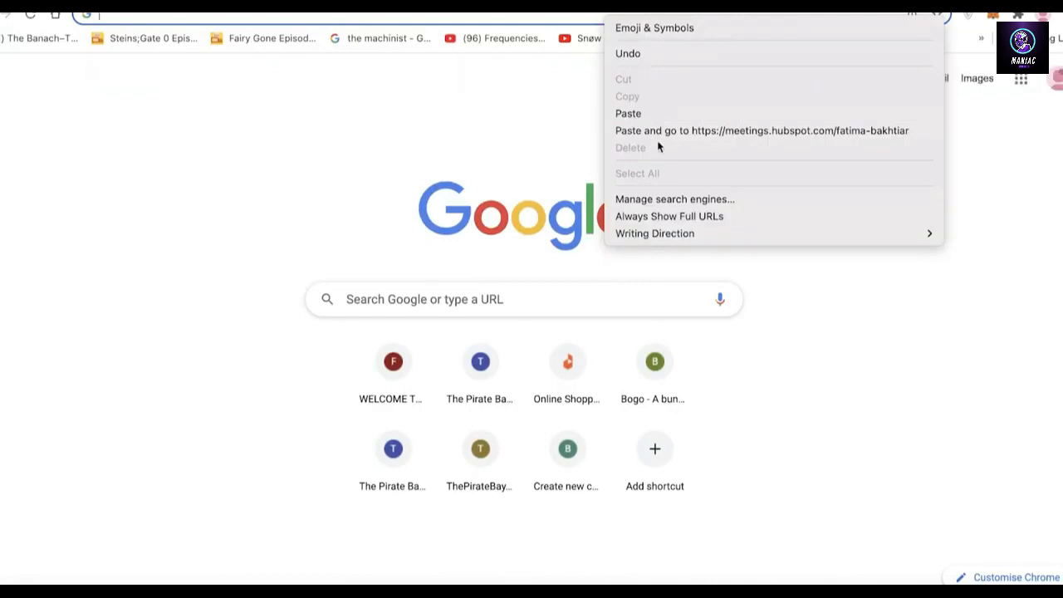
pyautogui.click(645, 113)
pyautogui.press('Return')
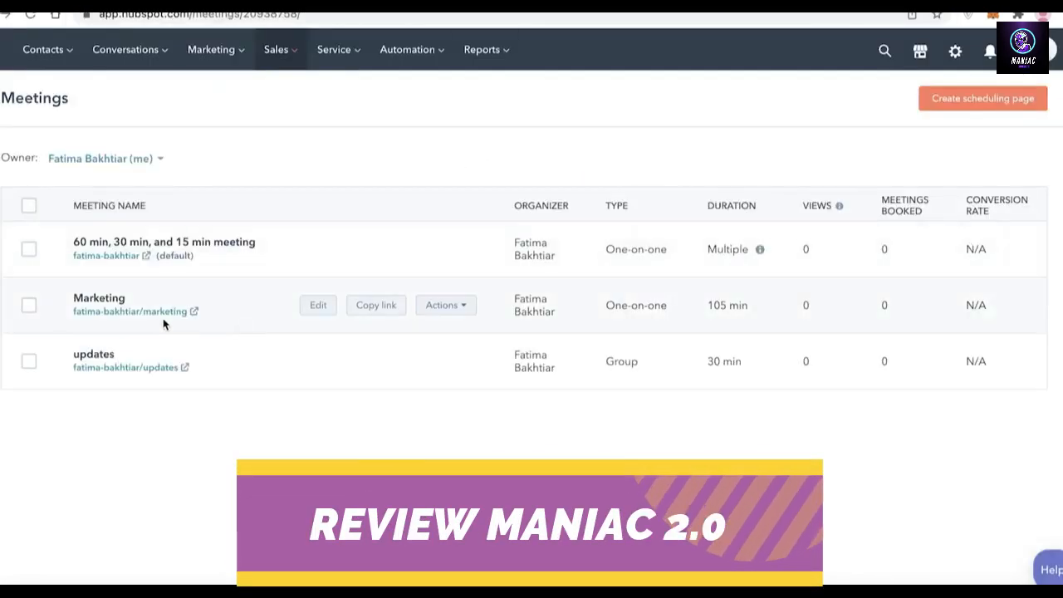
# - Open the Marketing booking page and examine the durations and time slots offered there and on the default booking page
pyautogui.click(156, 312)
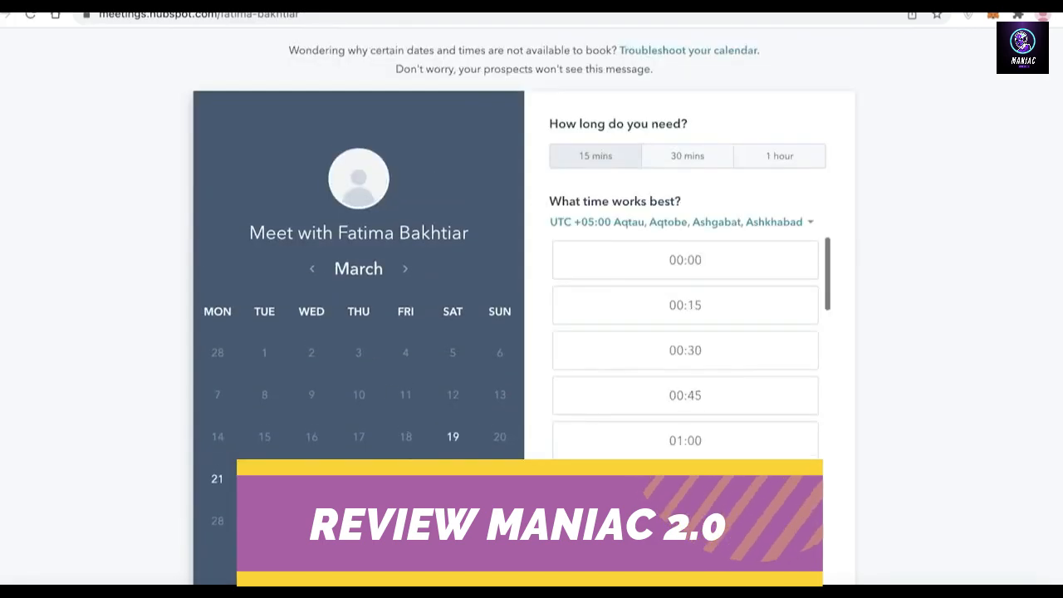
pyautogui.scroll(-20, 574, 361)
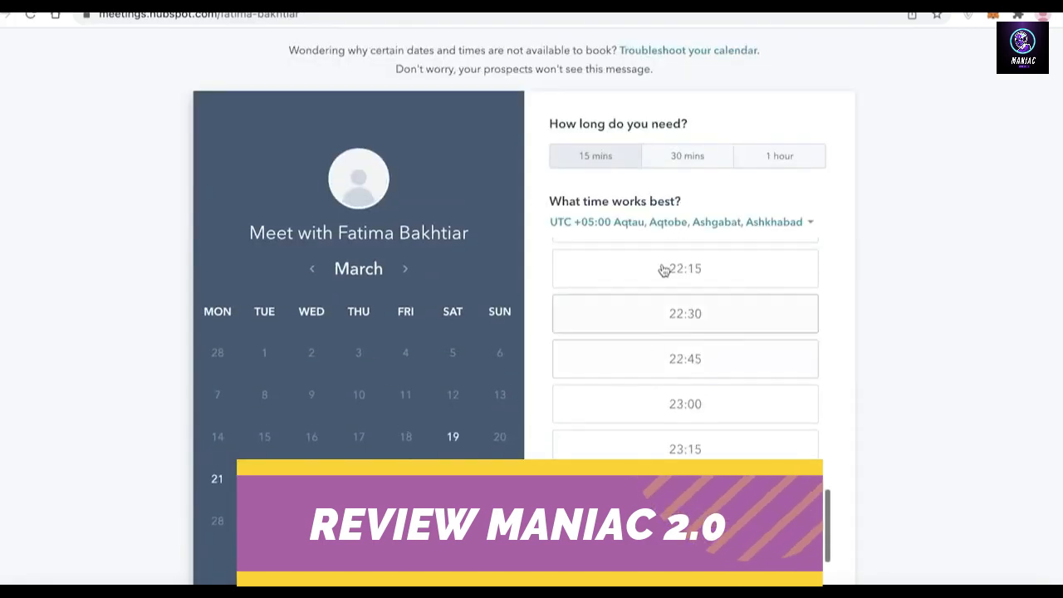
pyautogui.moveTo(640, 120); pyautogui.dragTo(551, 122)
pyautogui.click(670, 156)
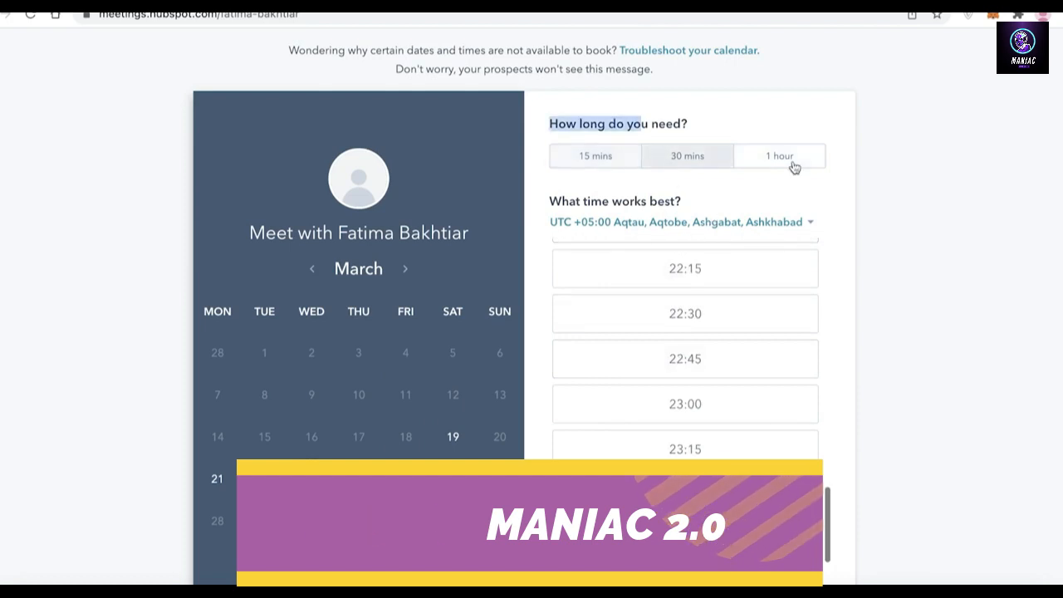
pyautogui.click(793, 165)
pyautogui.click(736, 119)
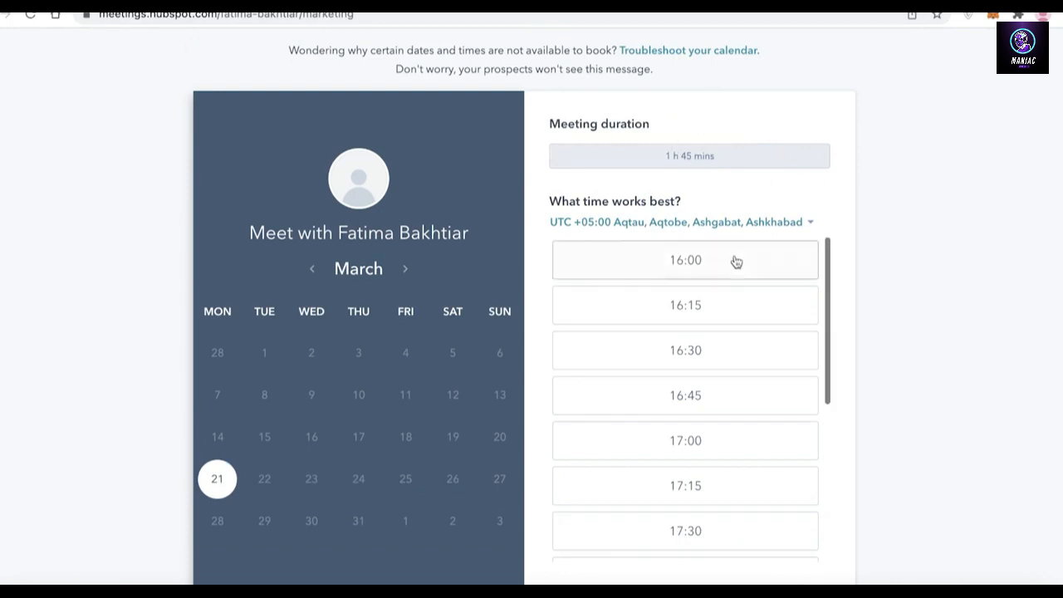
pyautogui.scroll(-4, 736, 261)
pyautogui.scroll(4, 581, 323)
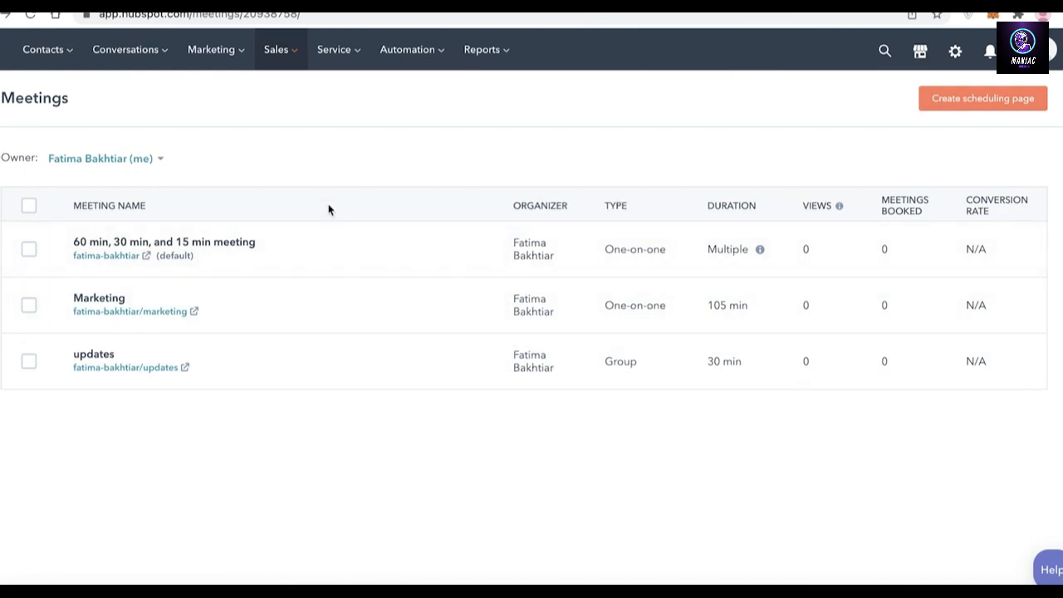
# - Start a round robin scheduling page with the internal name "assesment" and continue to the team members
pyautogui.click(28, 205)
pyautogui.click(28, 205)
pyautogui.click(959, 100)
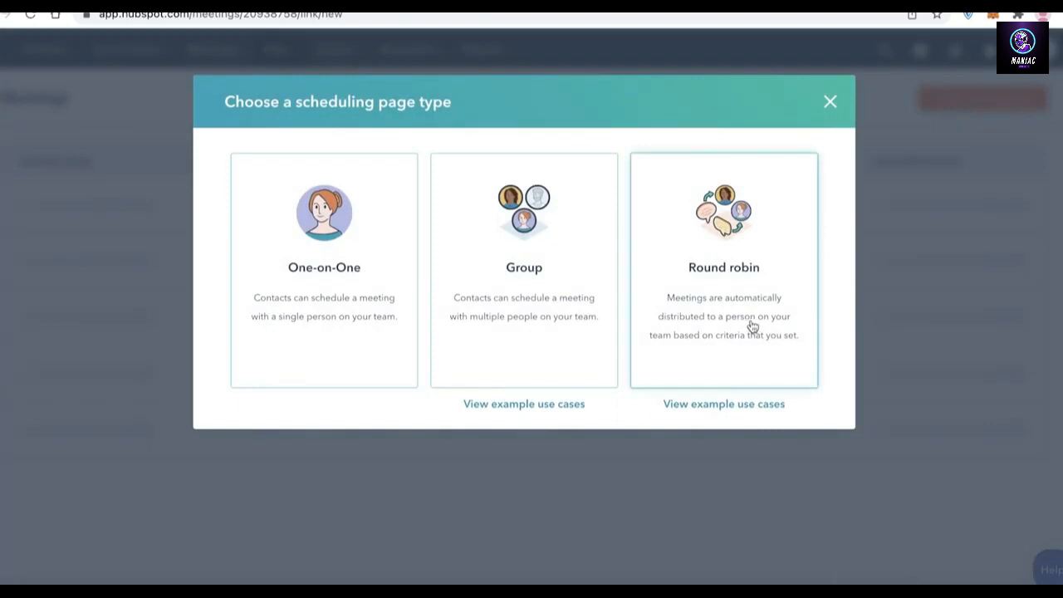
pyautogui.click(770, 278)
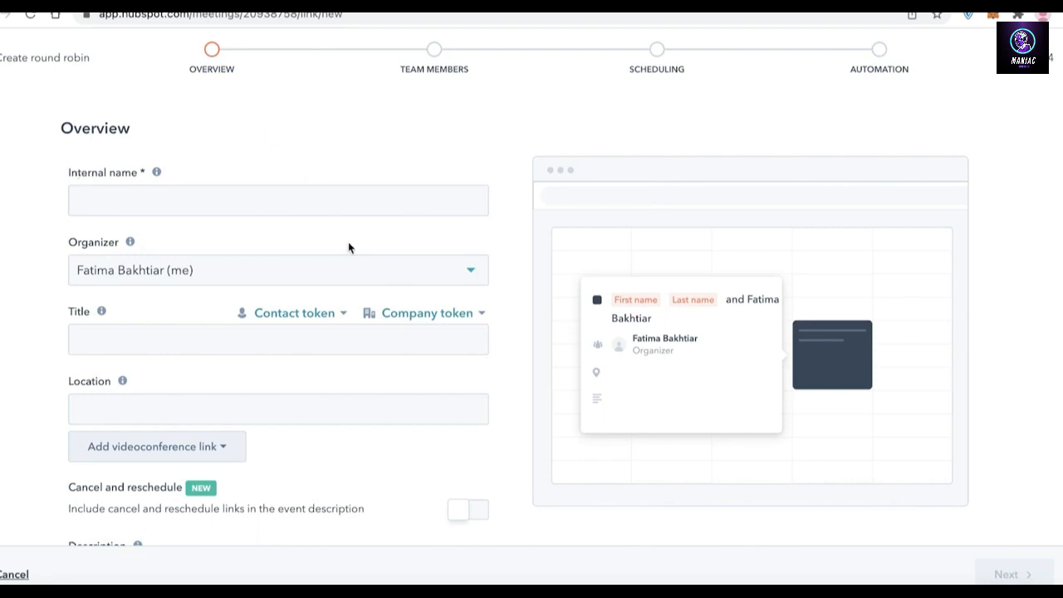
pyautogui.click(337, 214)
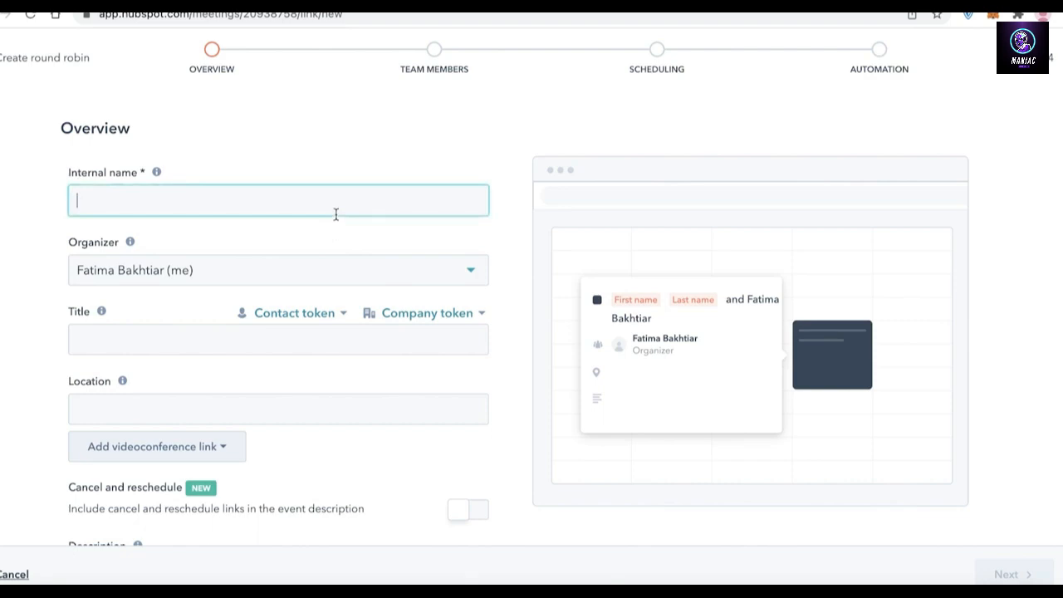
pyautogui.write('assesment')
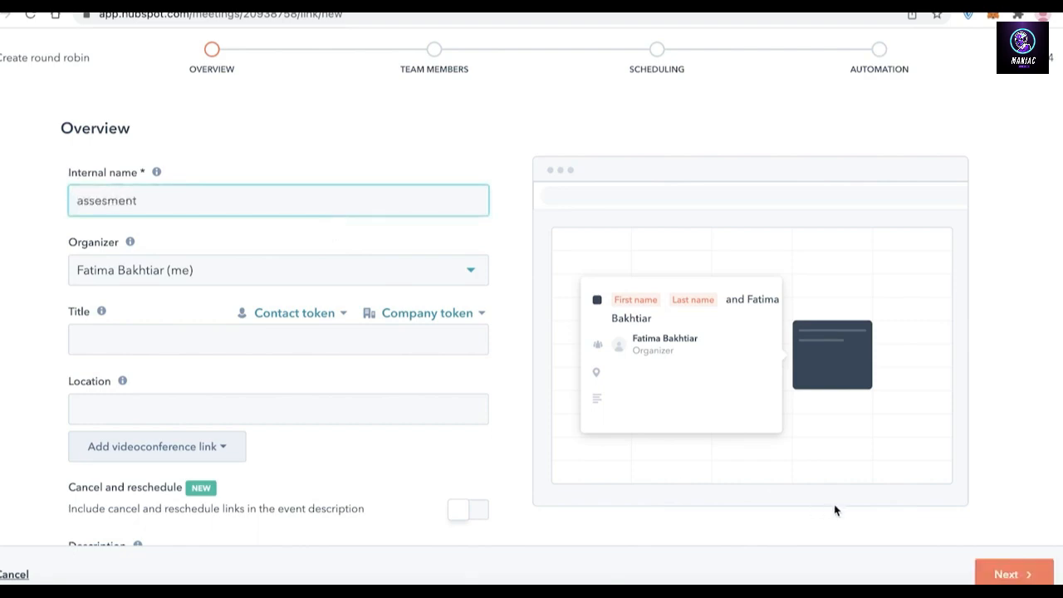
pyautogui.click(989, 574)
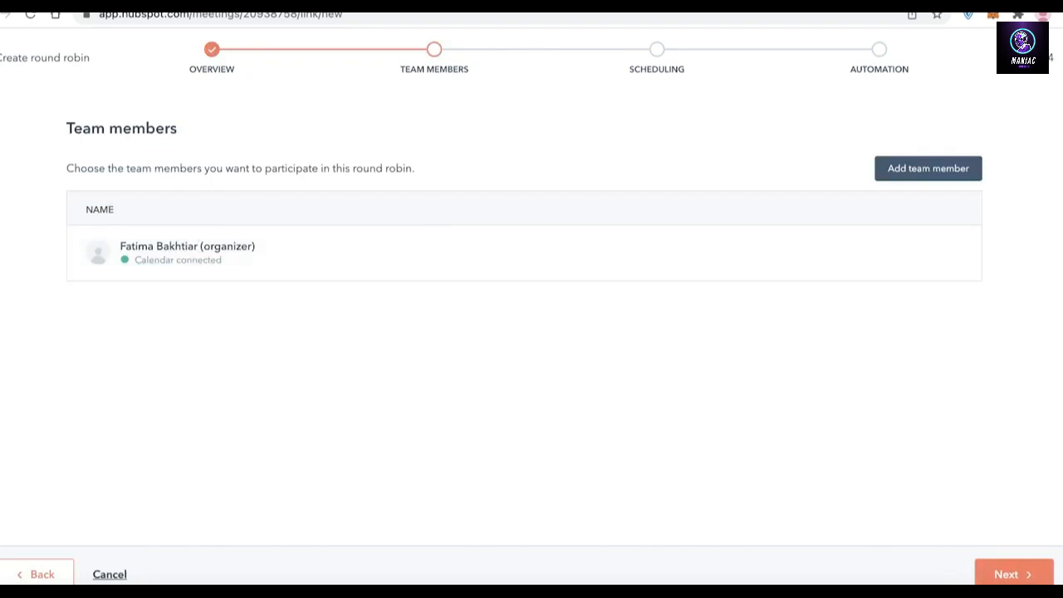
# - Confirm only the organizer as the round robin's team member and continue to the scheduling settings
pyautogui.click(928, 168)
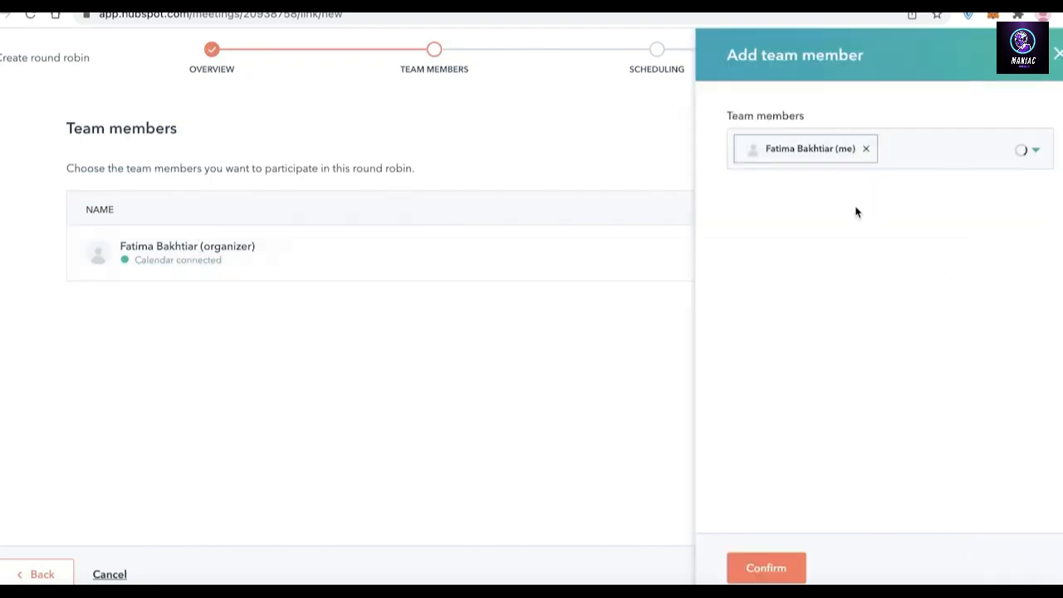
pyautogui.click(769, 568)
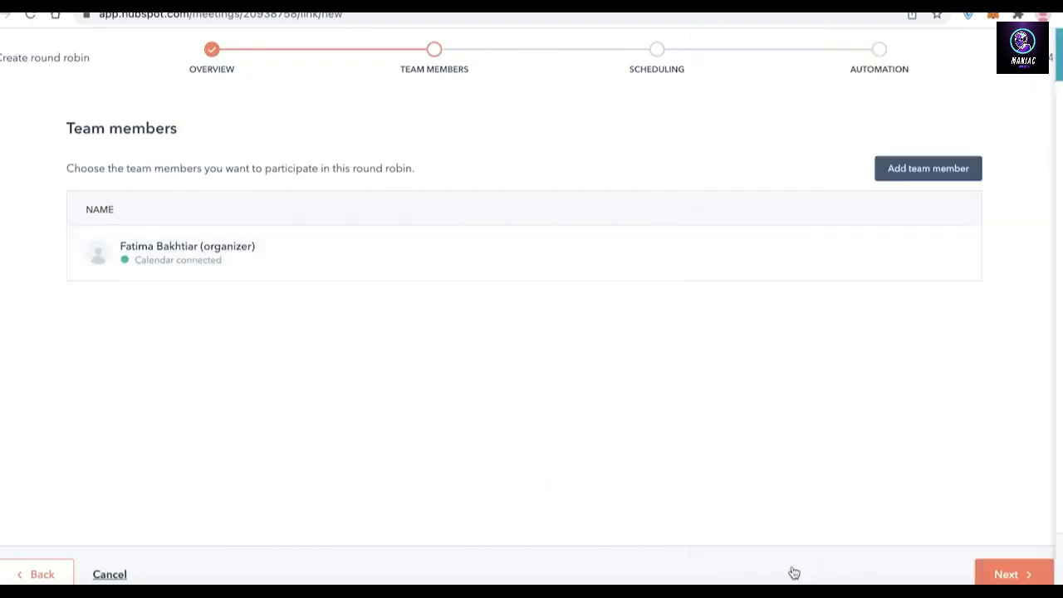
pyautogui.click(1005, 573)
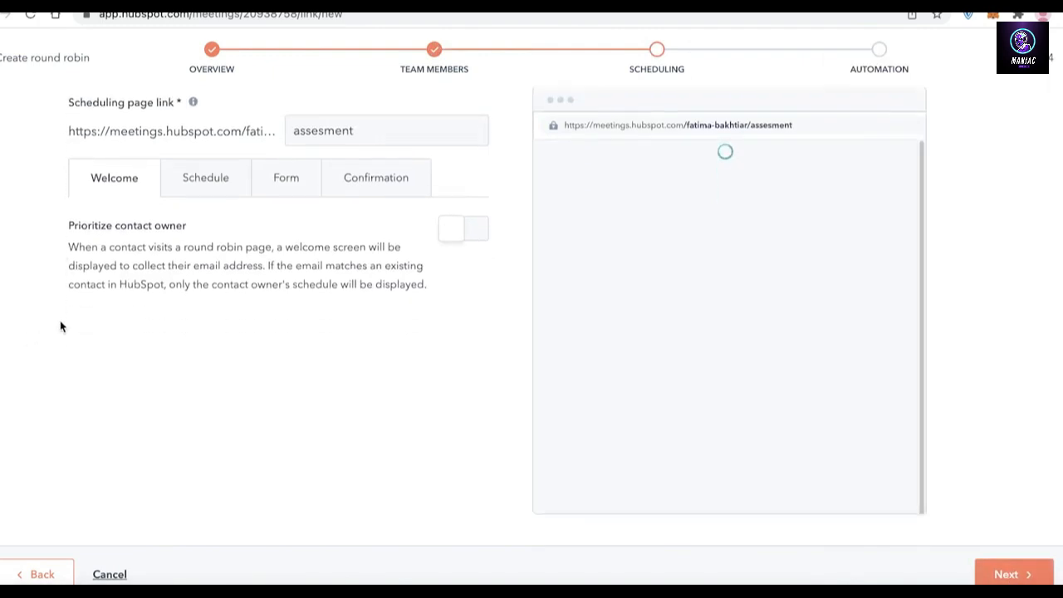
# - Try the Prioritize contact owner option, turn it off again, and view the round robin's schedule and form settings
pyautogui.click(175, 258)
pyautogui.click(129, 258)
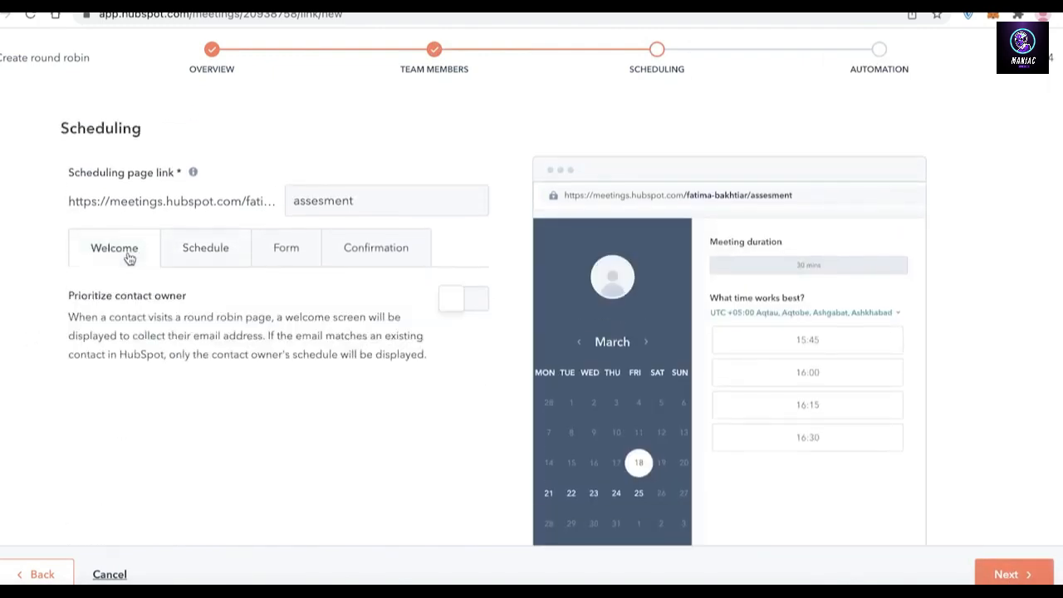
pyautogui.click(471, 309)
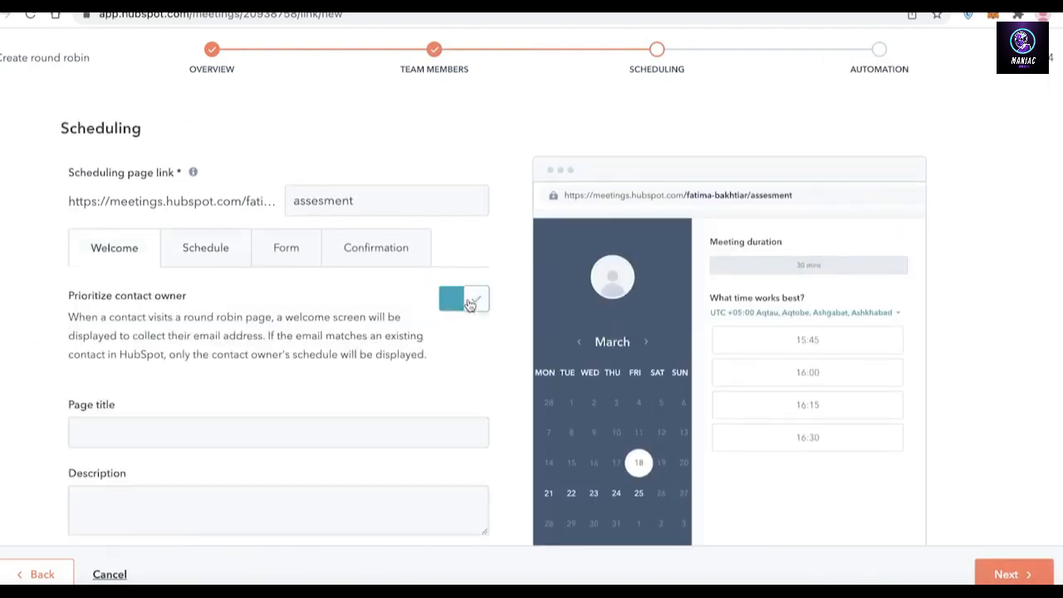
pyautogui.click(471, 309)
pyautogui.click(208, 263)
pyautogui.click(262, 250)
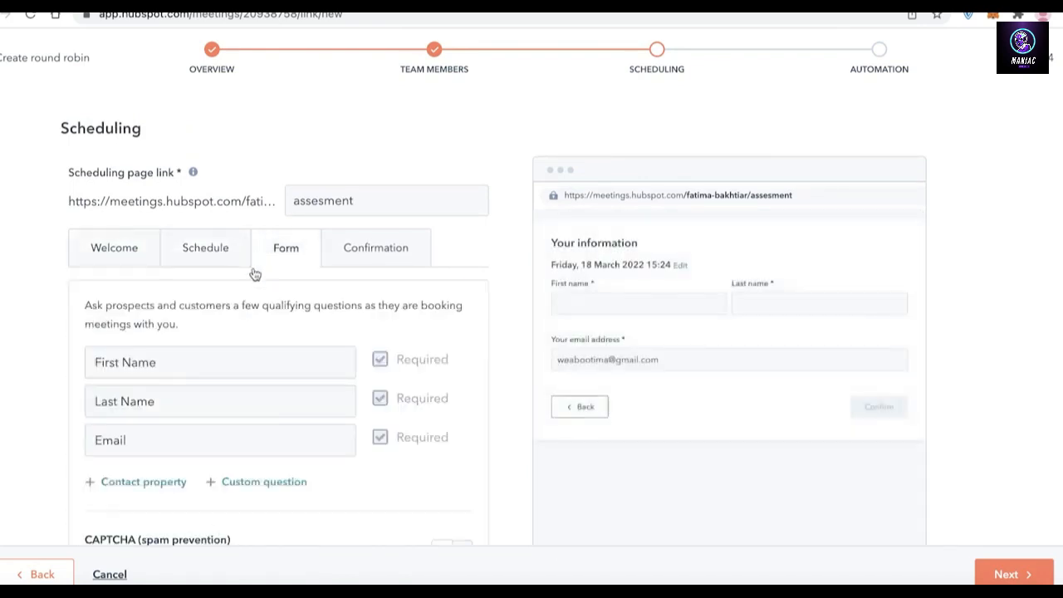
# - Review the round robin's confirmation settings, keep the default confirmation page and confirmation email, and create the scheduling page
pyautogui.click(351, 265)
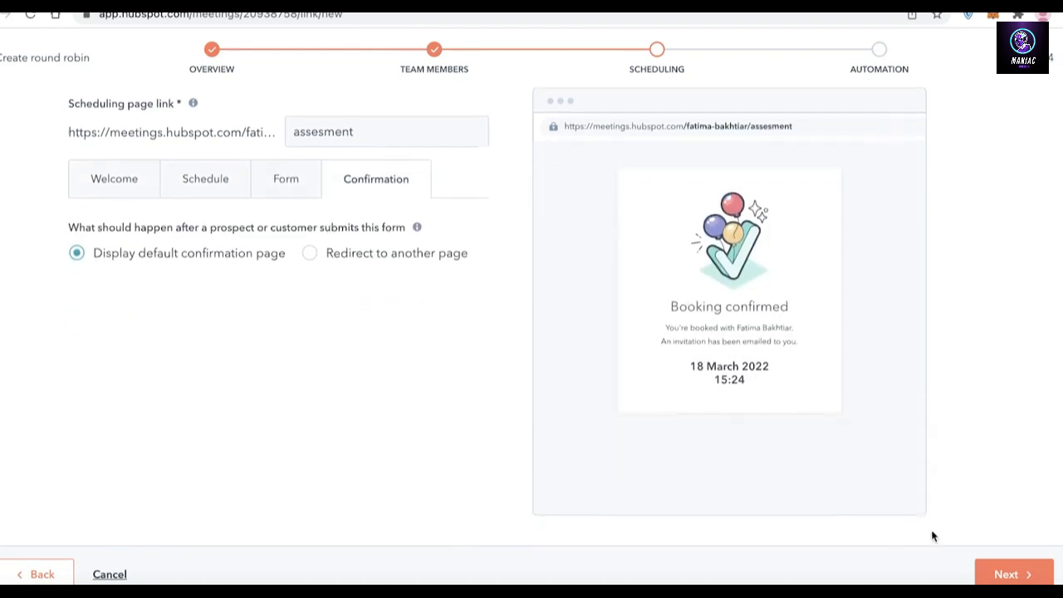
pyautogui.click(1000, 573)
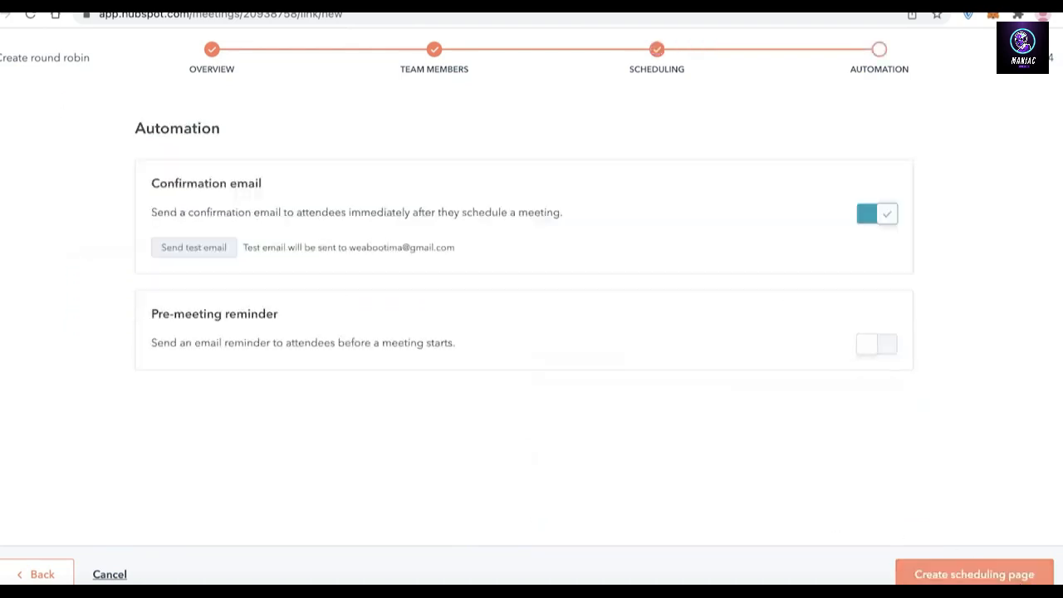
pyautogui.click(1013, 579)
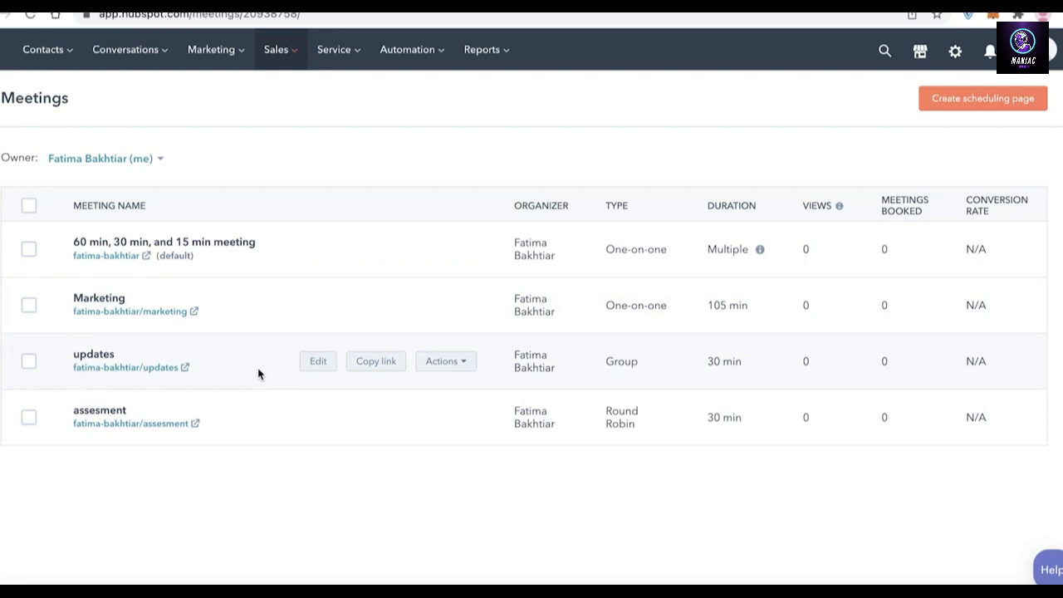
# - Return to the User Guide and view the options for connecting with sales, closing them without choosing one
pyautogui.click(291, 56)
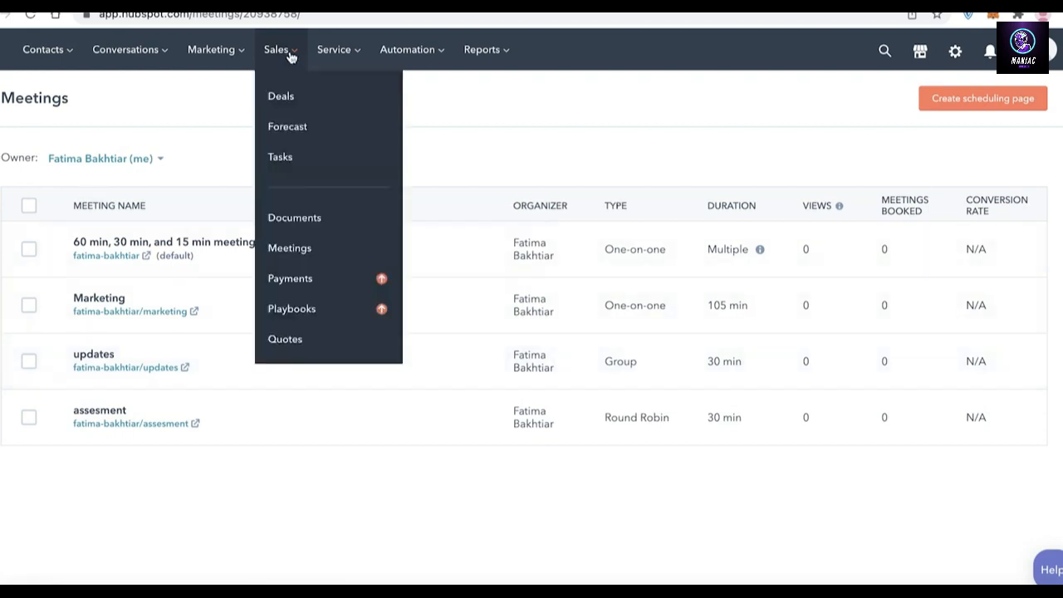
pyautogui.click(186, 99)
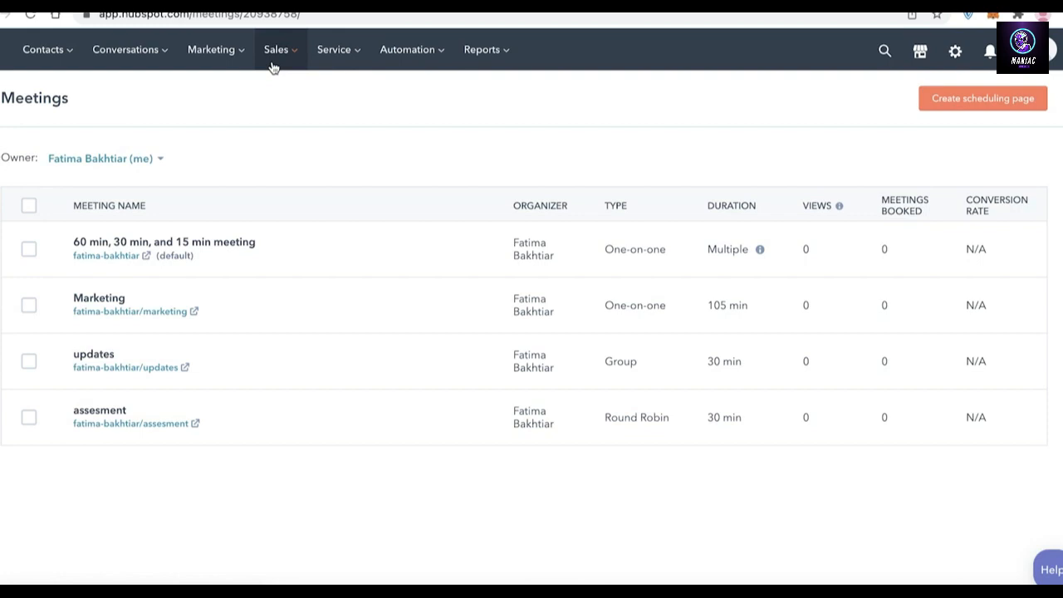
pyautogui.click(6, 49)
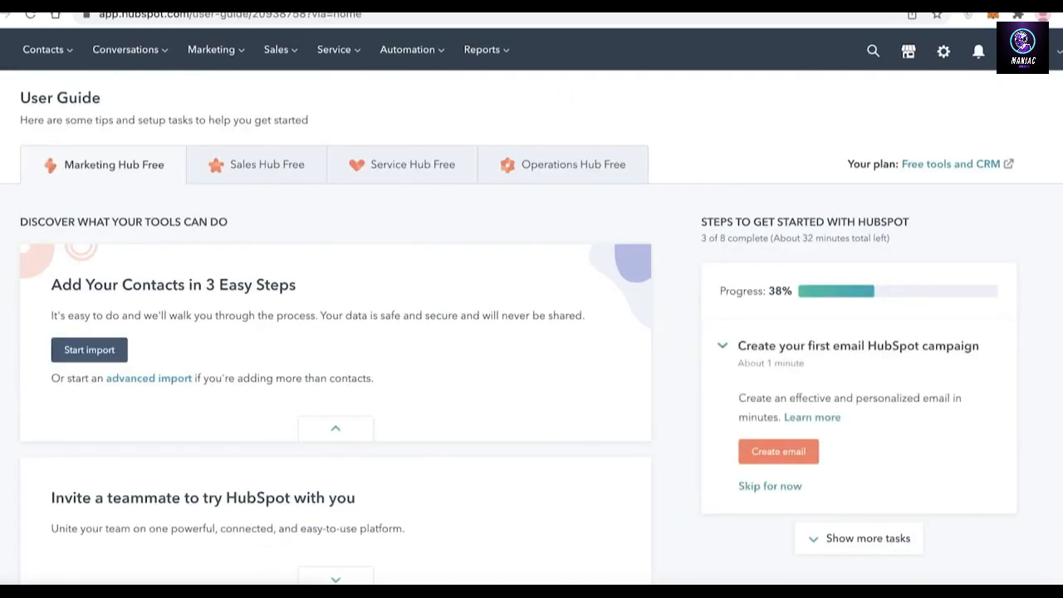
pyautogui.scroll(-5, 785, 189)
pyautogui.scroll(5, 785, 188)
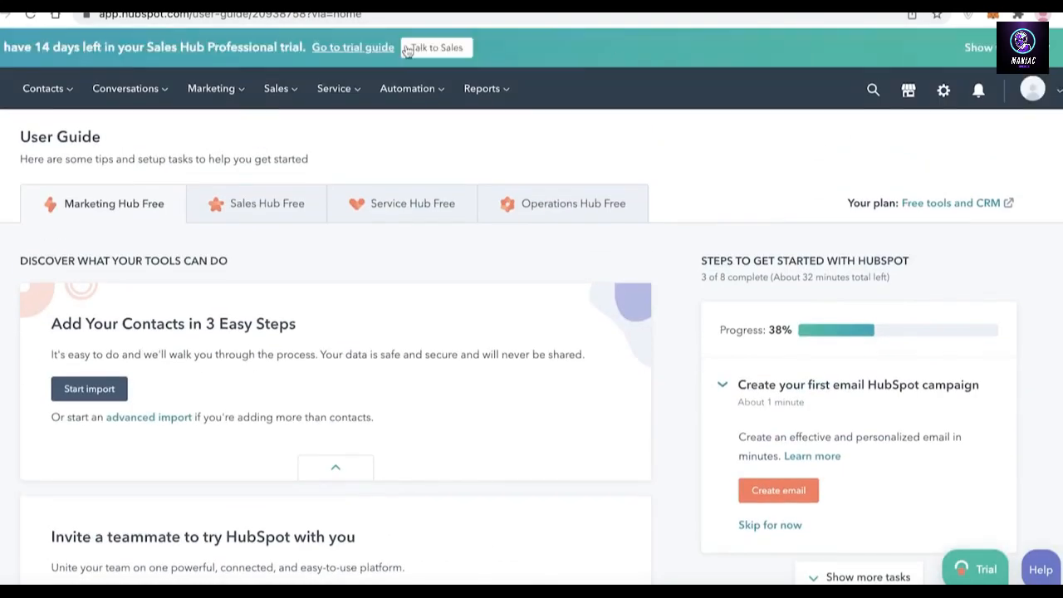
pyautogui.click(443, 51)
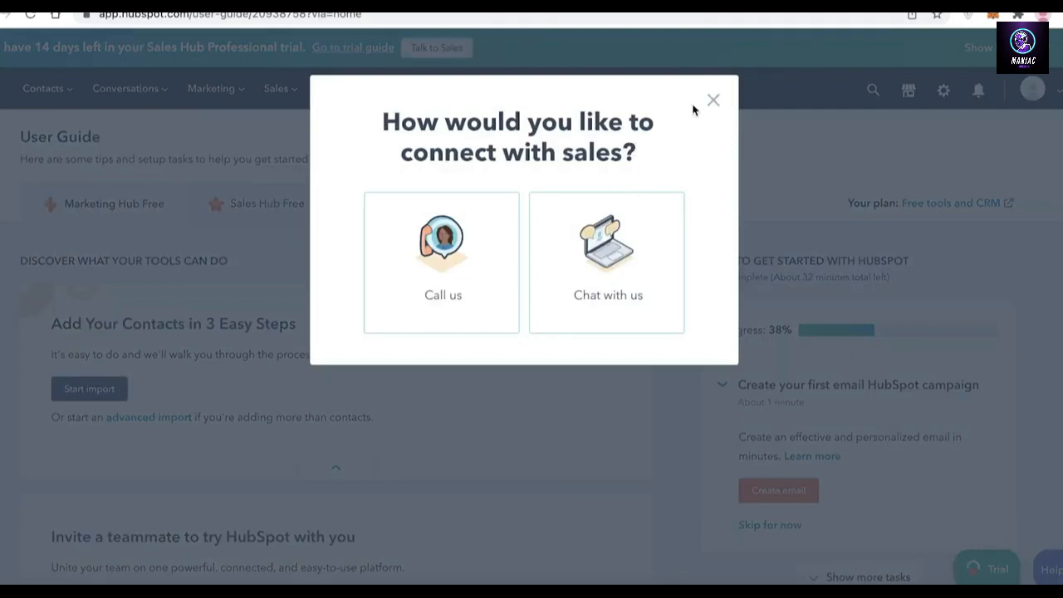
pyautogui.click(712, 100)
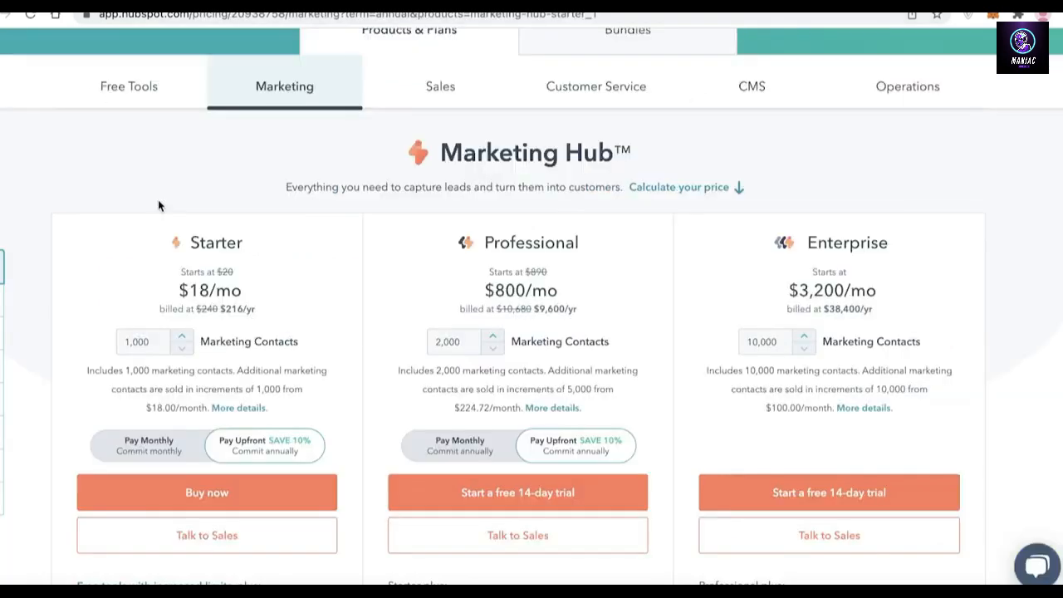
# - Examine the Marketing Hub Starter, Professional and Enterprise plans on the pricing page
pyautogui.scroll(-2, 168, 216)
pyautogui.scroll(-2, 171, 218)
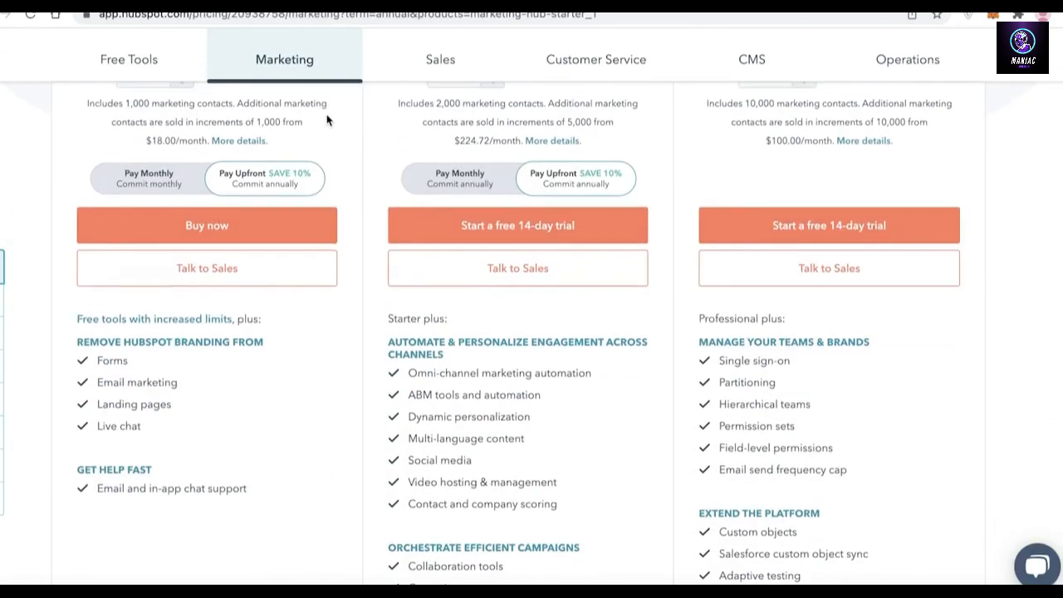
pyautogui.scroll(5, 327, 118)
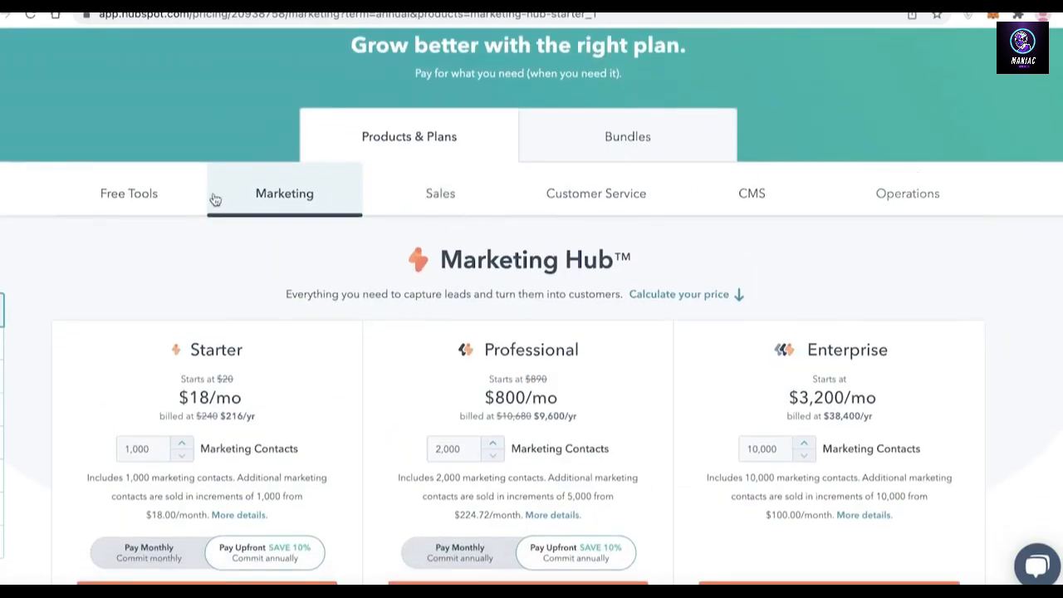
pyautogui.scroll(-3, 214, 199)
# - Browse the Sales, Customer Service, CMS and Operations plans on the pricing page
pyautogui.click(467, 71)
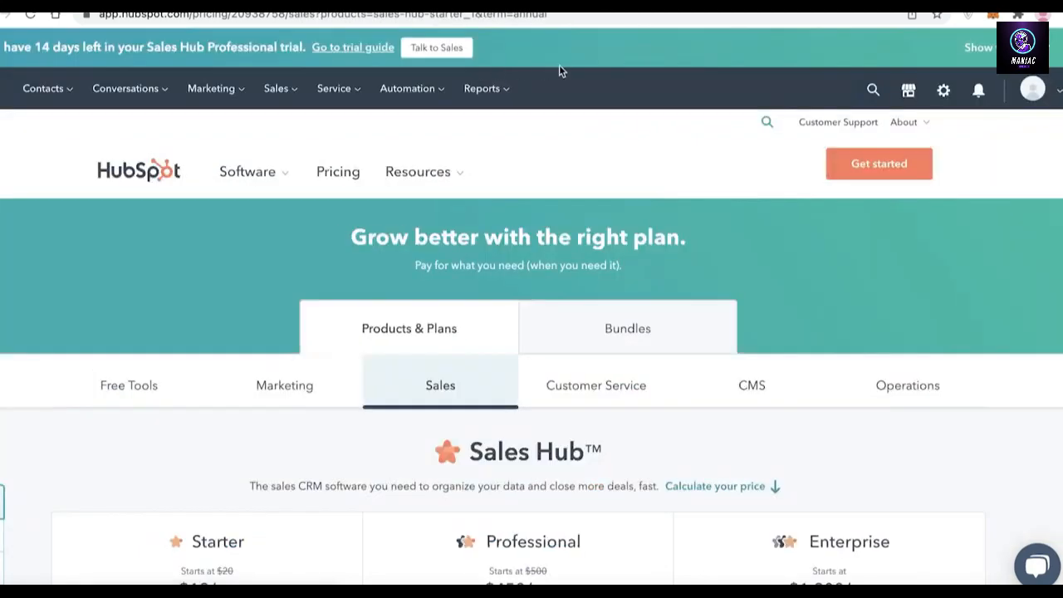
pyautogui.scroll(-5, 647, 218)
pyautogui.click(555, 76)
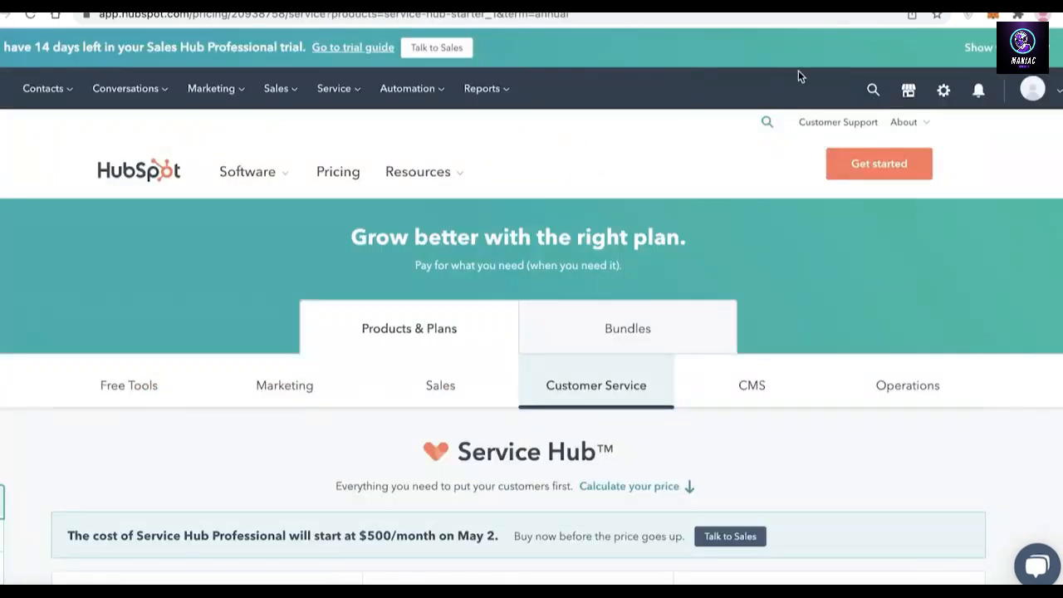
pyautogui.click(745, 378)
pyautogui.scroll(-4, 849, 382)
pyautogui.scroll(1, 847, 386)
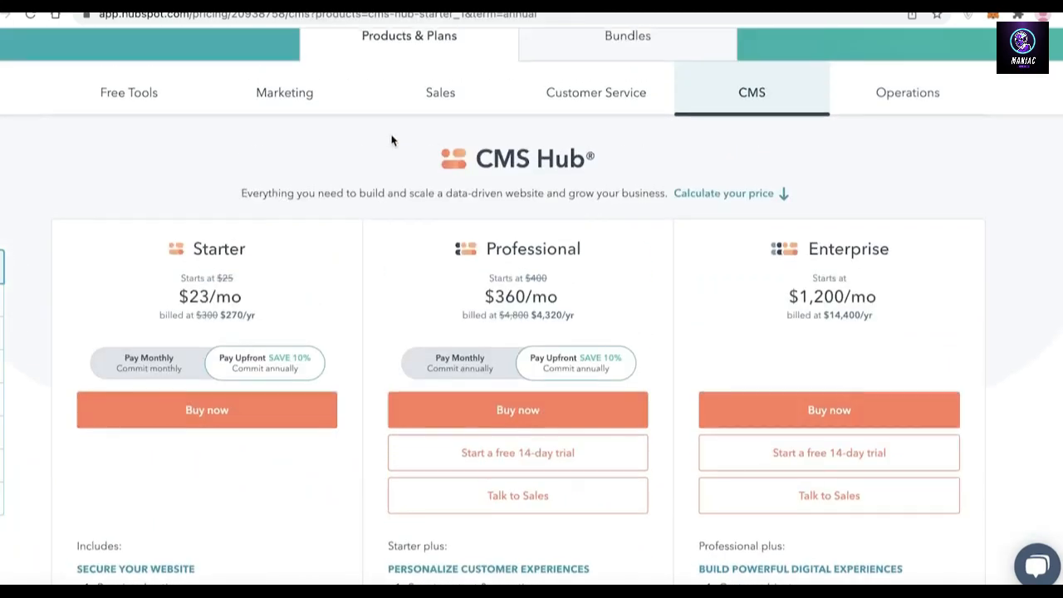
pyautogui.click(870, 101)
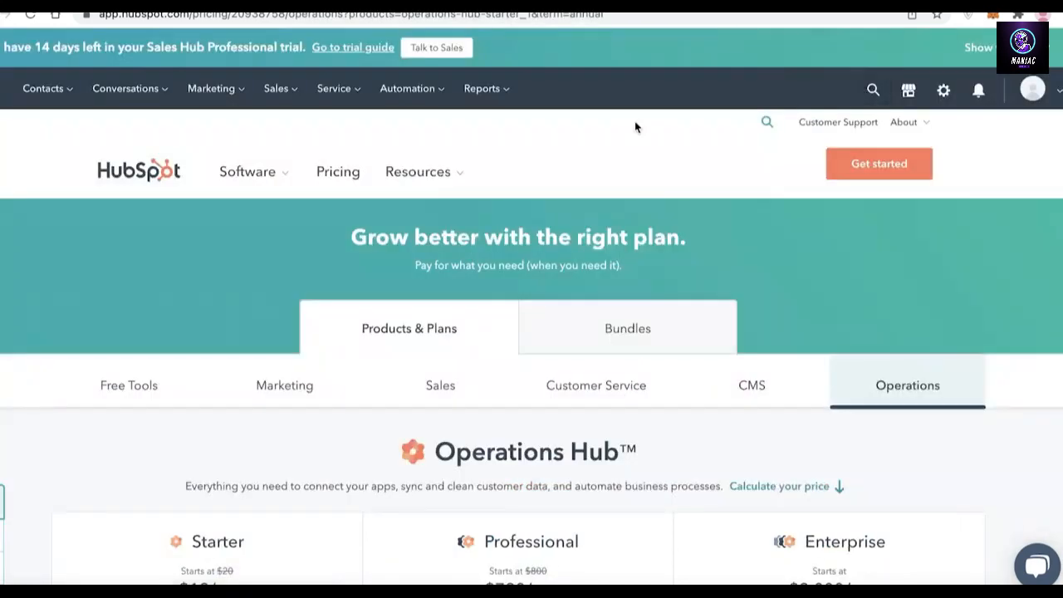
pyautogui.scroll(-4, 249, 216)
pyautogui.scroll(1, 207, 202)
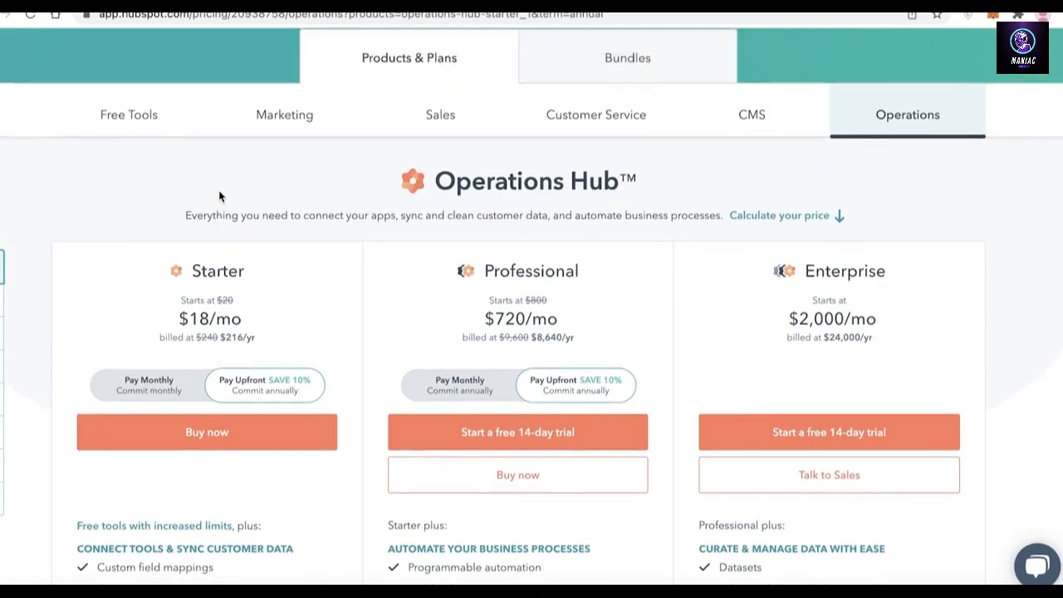
# - Go back to the Marketing Hub plans and compare their prices, marketing contact limits and included features
pyautogui.click(285, 123)
pyautogui.scroll(-5, 287, 137)
pyautogui.scroll(2, 427, 351)
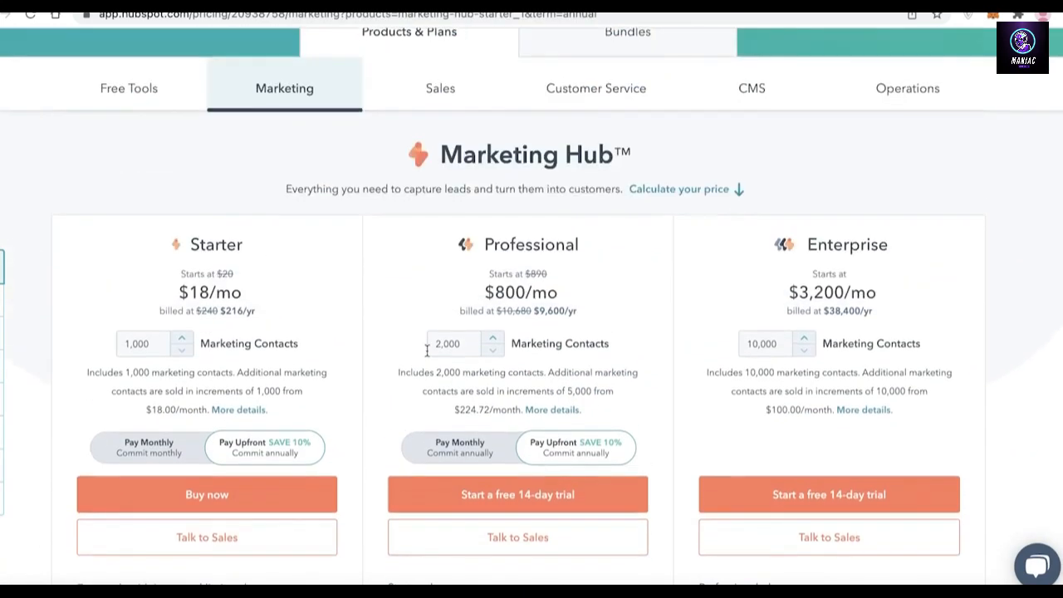
pyautogui.scroll(-5, 268, 366)
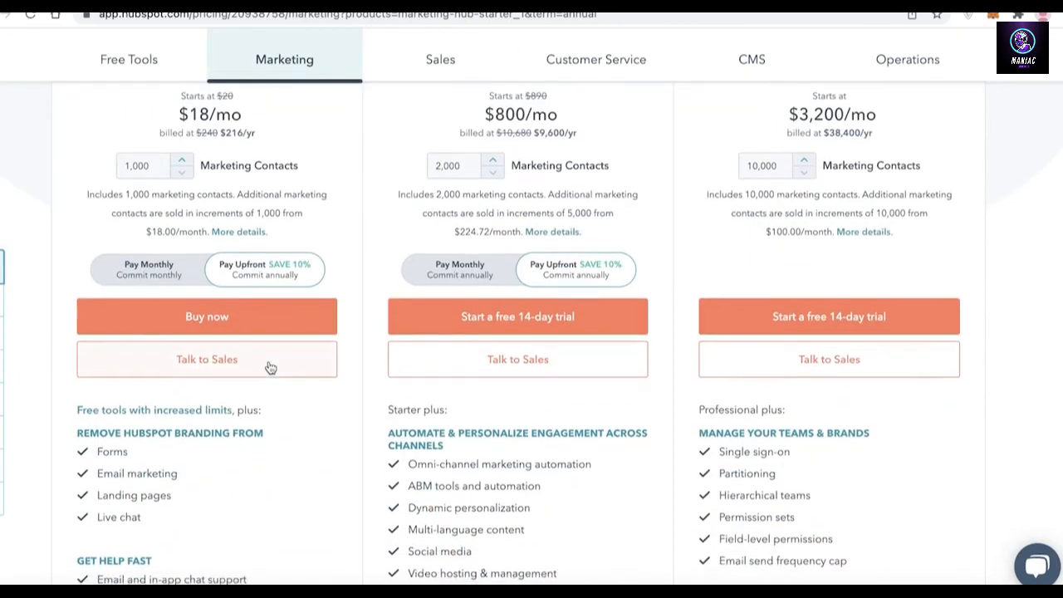
pyautogui.scroll(8, 268, 367)
pyautogui.scroll(-5, 315, 321)
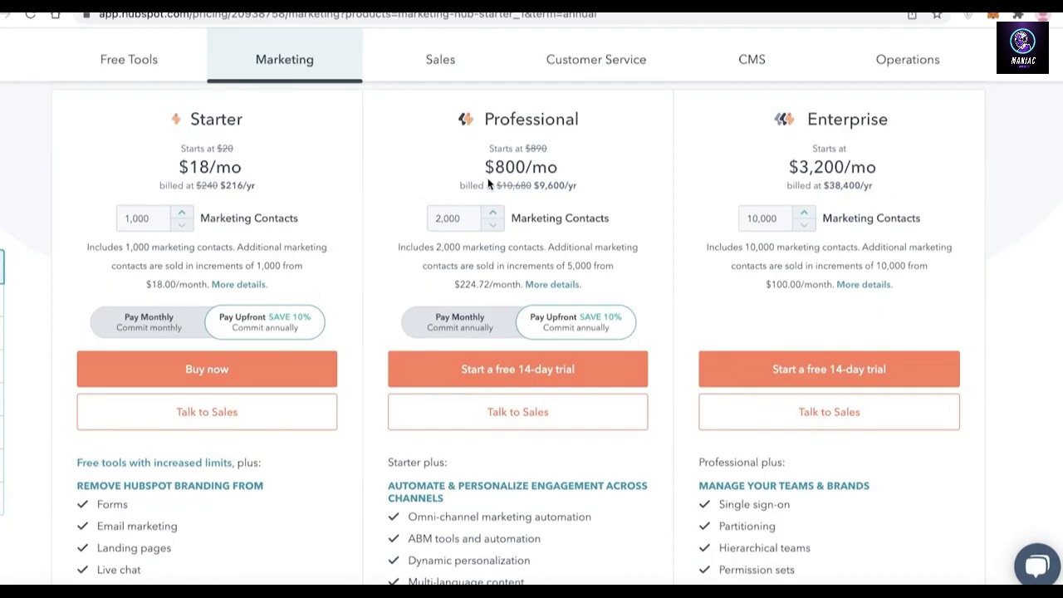
pyautogui.scroll(-1, 487, 177)
pyautogui.scroll(4, 488, 181)
pyautogui.scroll(-1, 487, 183)
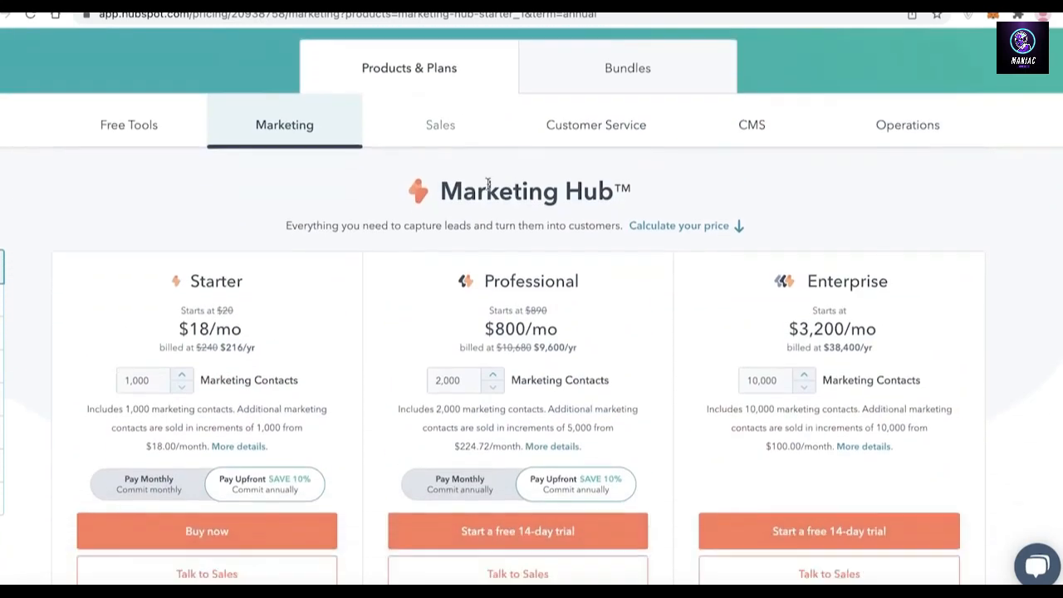
pyautogui.scroll(-1, 488, 183)
pyautogui.scroll(-1, 221, 268)
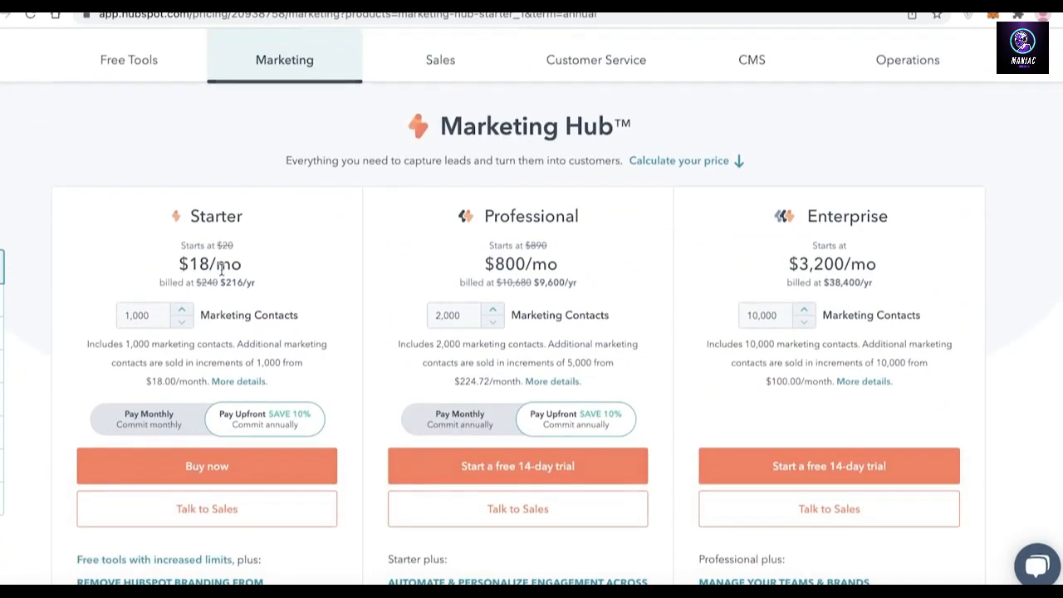
pyautogui.scroll(-5, 434, 310)
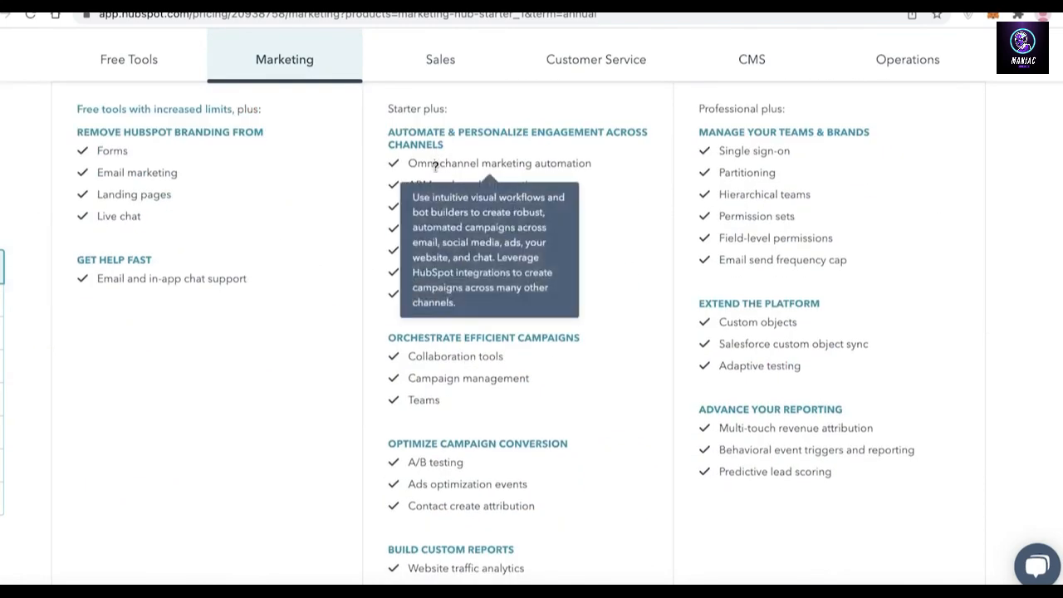
pyautogui.scroll(-2, 441, 227)
pyautogui.scroll(10, 441, 227)
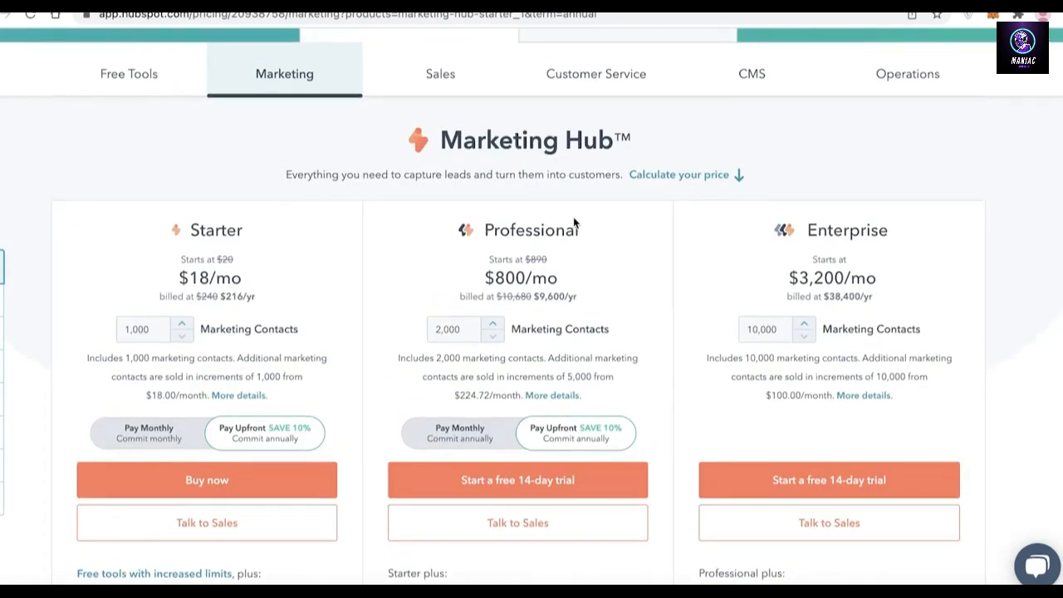
# - Switch the pricing page to the Free Tools overview
pyautogui.click(164, 76)
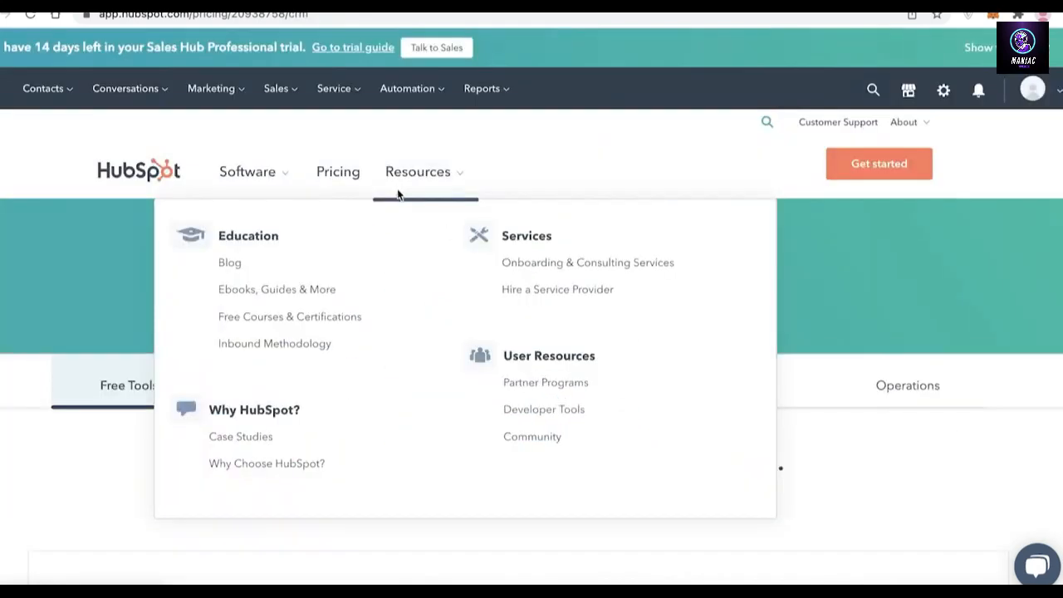
pyautogui.scroll(5, 573, 282)
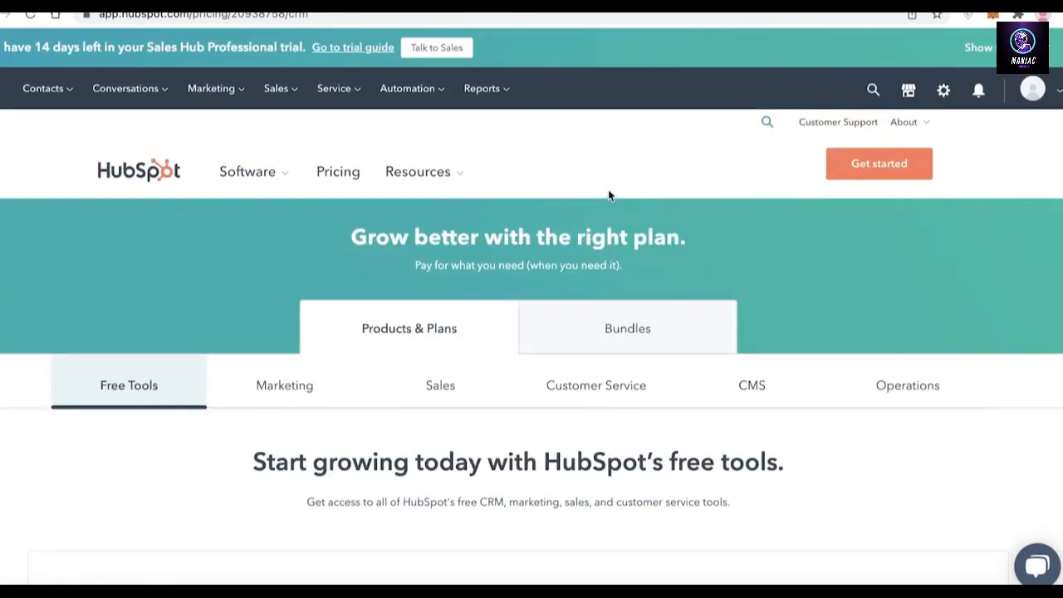
pyautogui.scroll(-3, 608, 195)
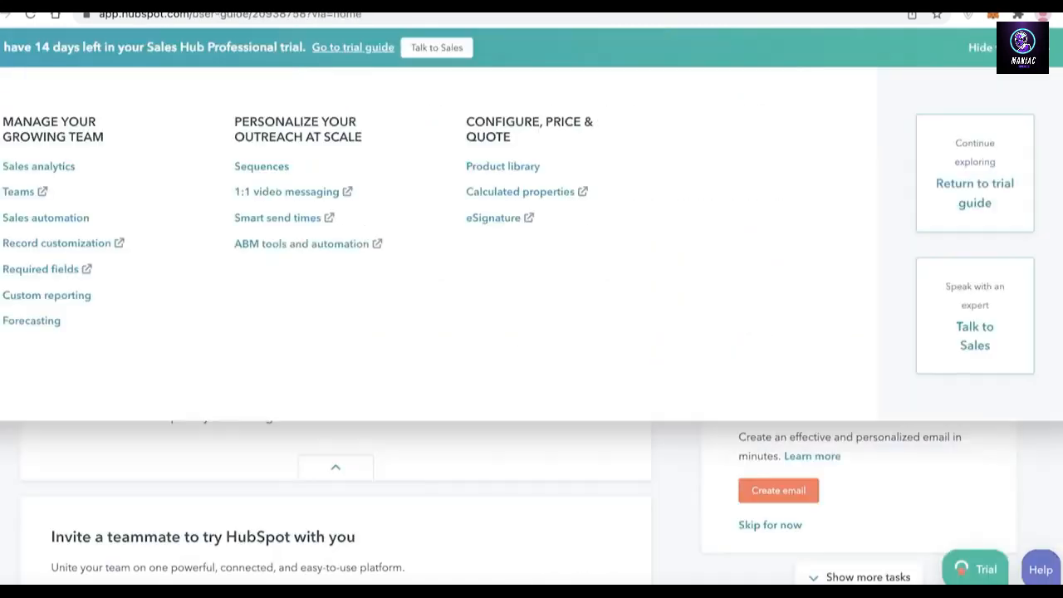
# - Look over the Sales Hub Professional trial features on the User Guide page and close the feature list
pyautogui.scroll(-5, 487, 230)
pyautogui.scroll(5, 405, 382)
pyautogui.click(156, 489)
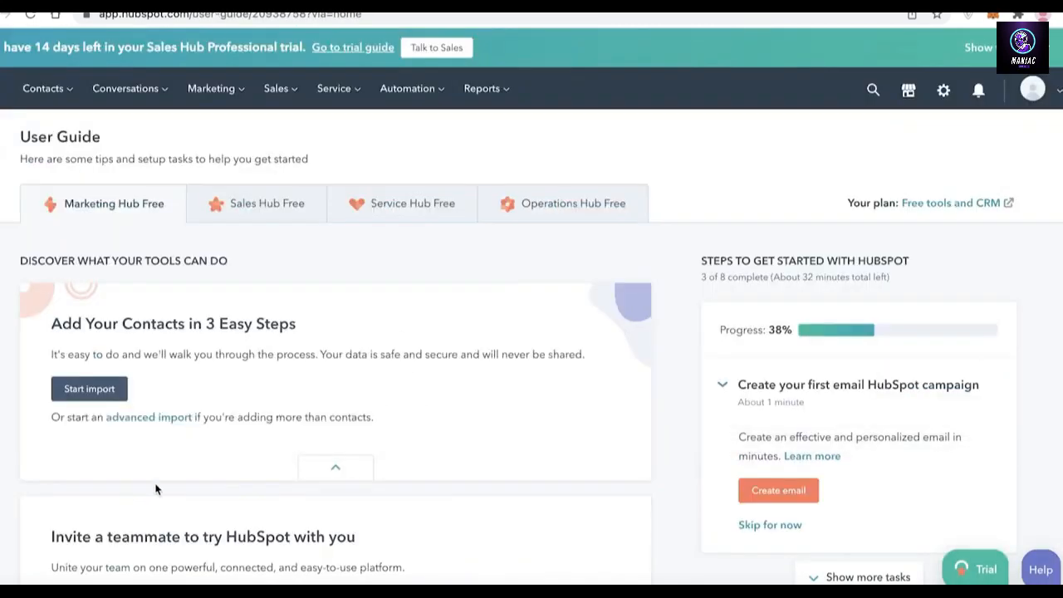
pyautogui.click(273, 90)
pyautogui.click(407, 88)
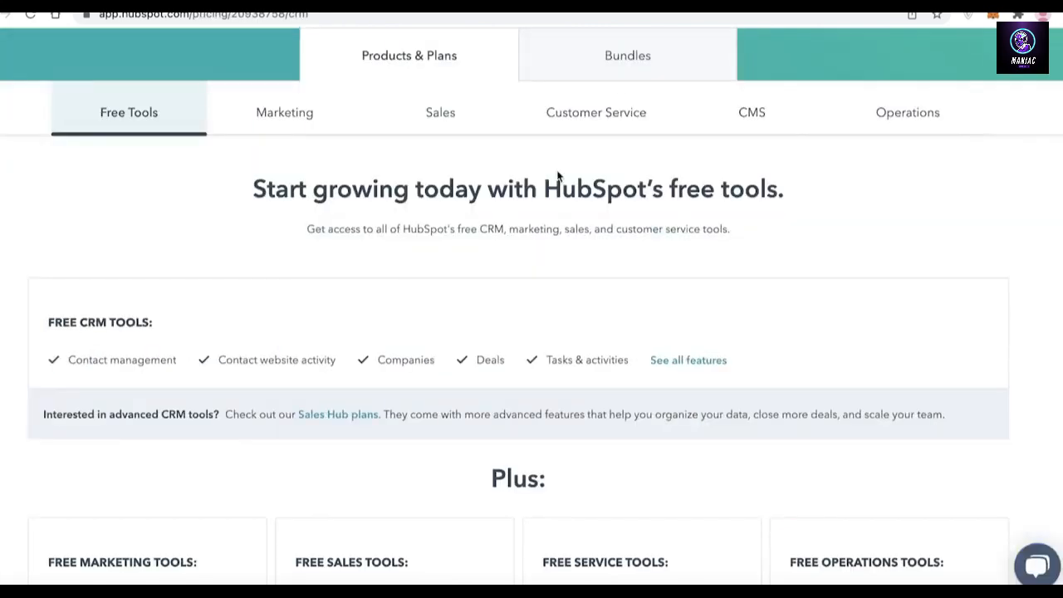
# - Examine the free CRM, marketing, sales, service and operations tools, then return to the Marketing plans
pyautogui.scroll(-4, 558, 179)
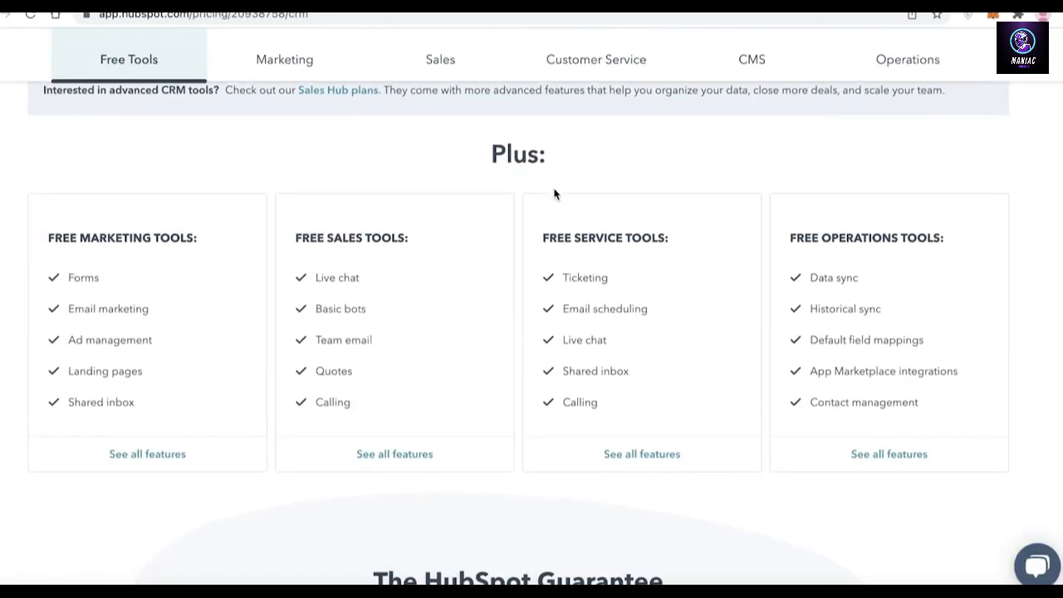
pyautogui.scroll(4, 554, 191)
pyautogui.scroll(-1, 366, 174)
pyautogui.scroll(1, 316, 157)
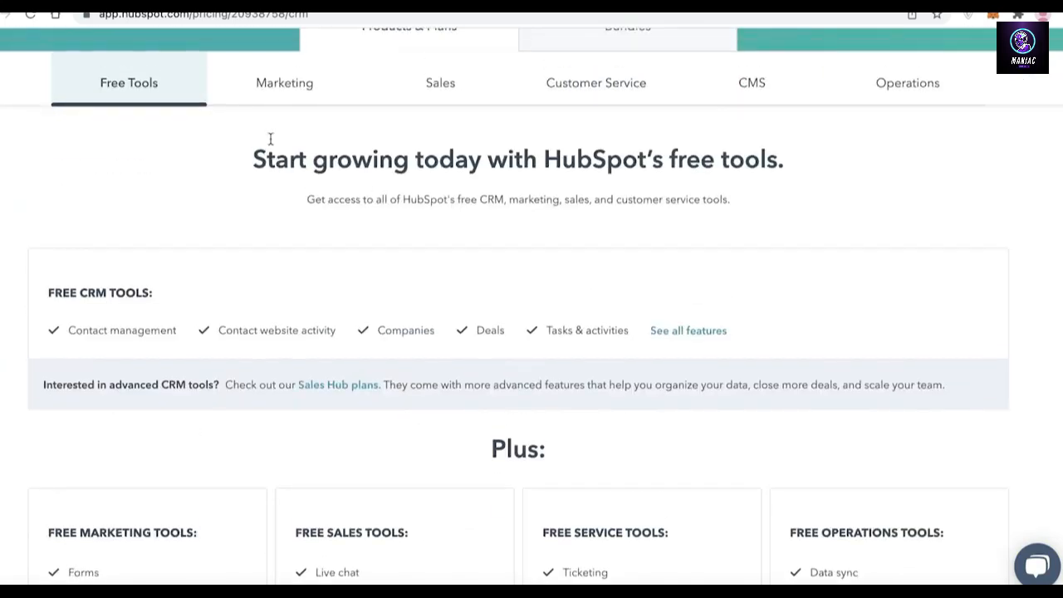
pyautogui.click(287, 85)
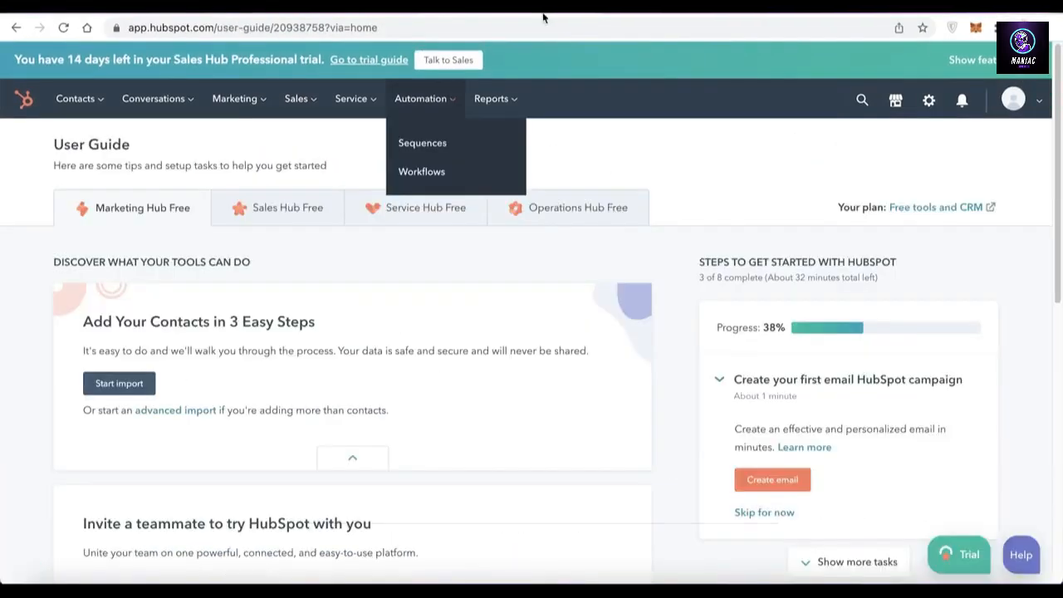
# - Open the Meetings list of scheduling pages from the User Guide
pyautogui.click(491, 98)
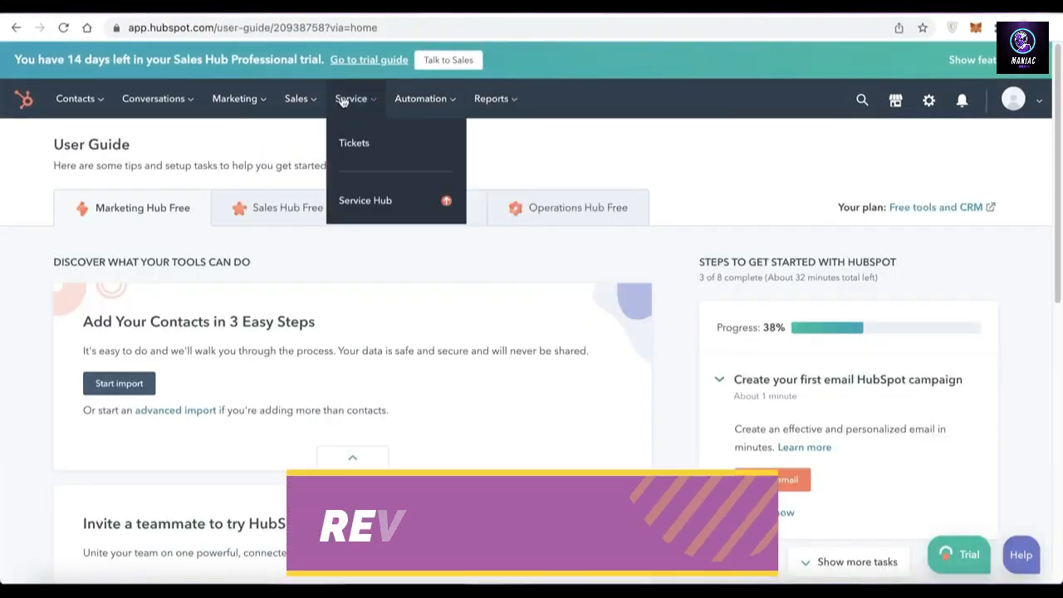
pyautogui.moveTo(291, 101)
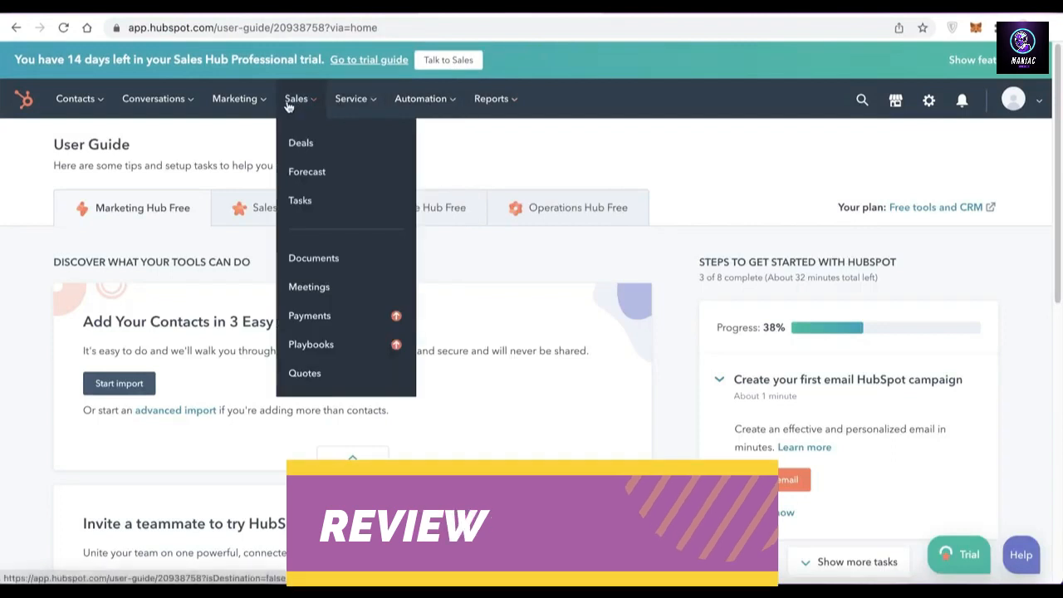
pyautogui.click(330, 290)
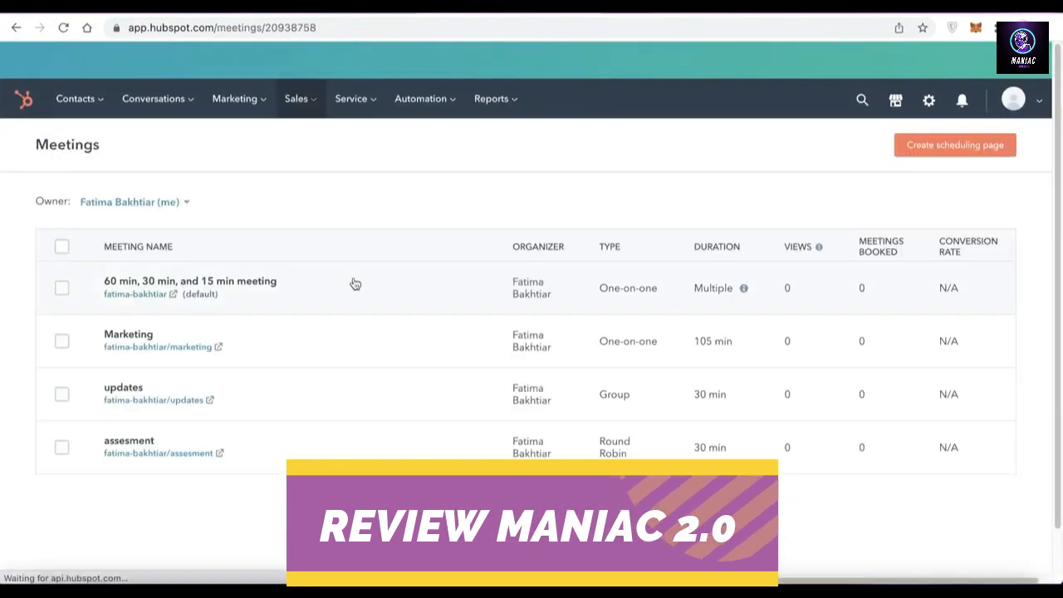